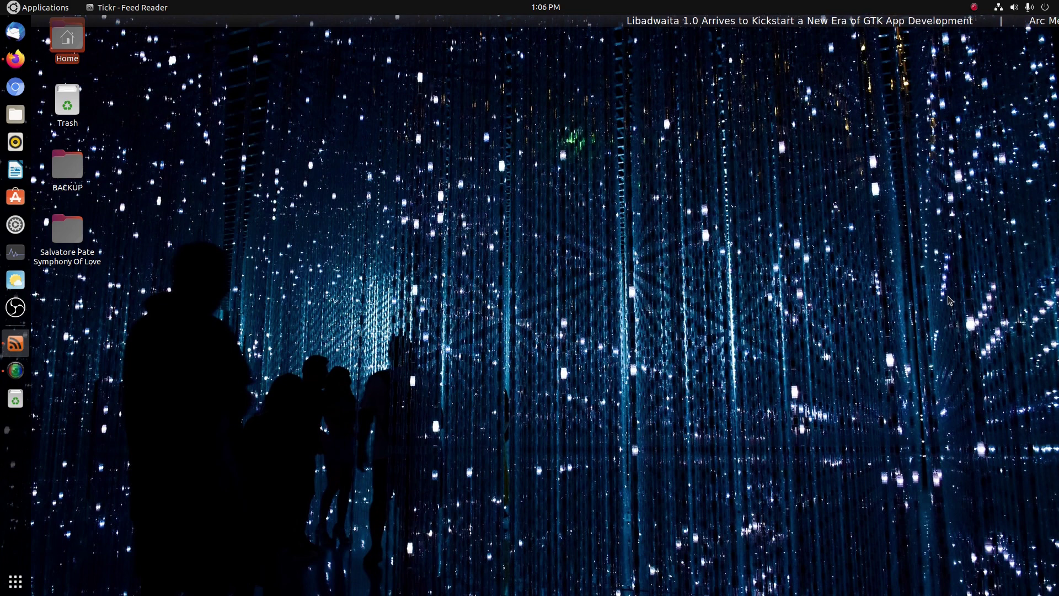
# Launch Strawberry Music Player from the Applications Sound & Video list.
pyautogui.click(45, 10)
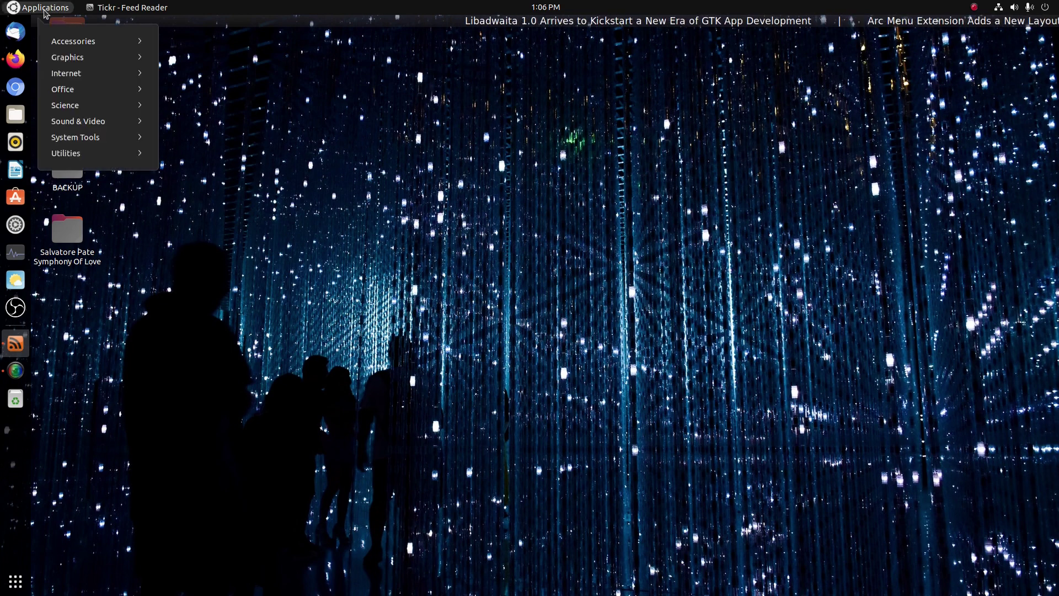
pyautogui.click(85, 123)
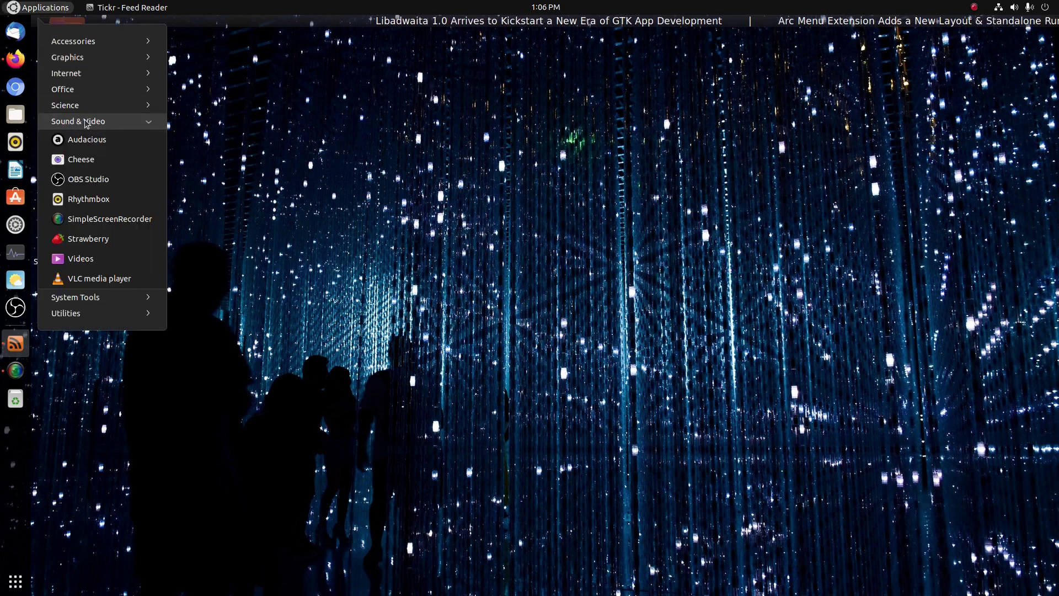
pyautogui.click(88, 239)
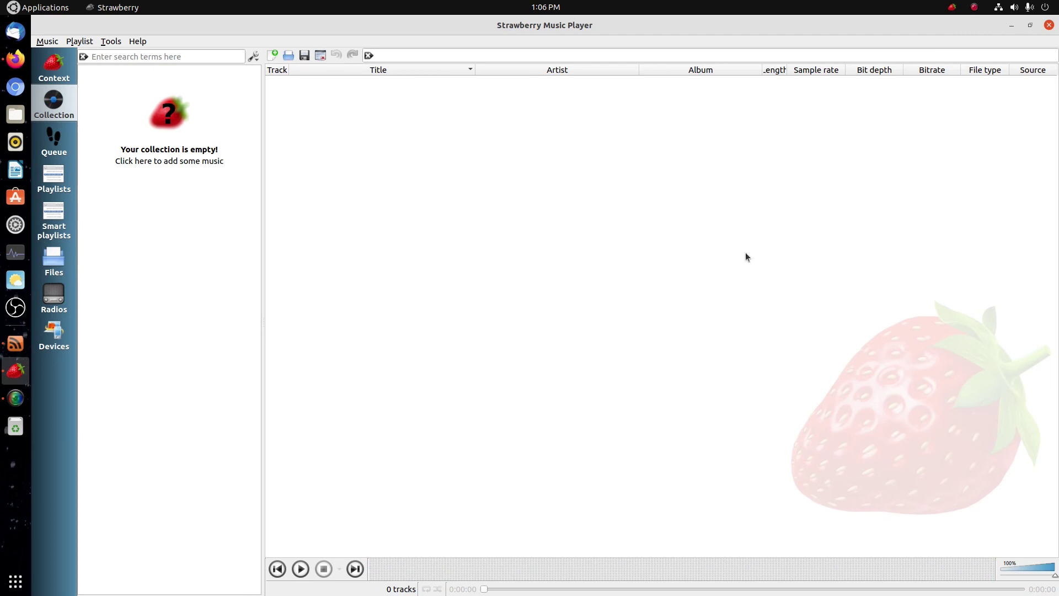
# Add the Desktop folder 'Salvatore Pate Symphony Of Love' to the collection and save the settings.
pyautogui.click(163, 123)
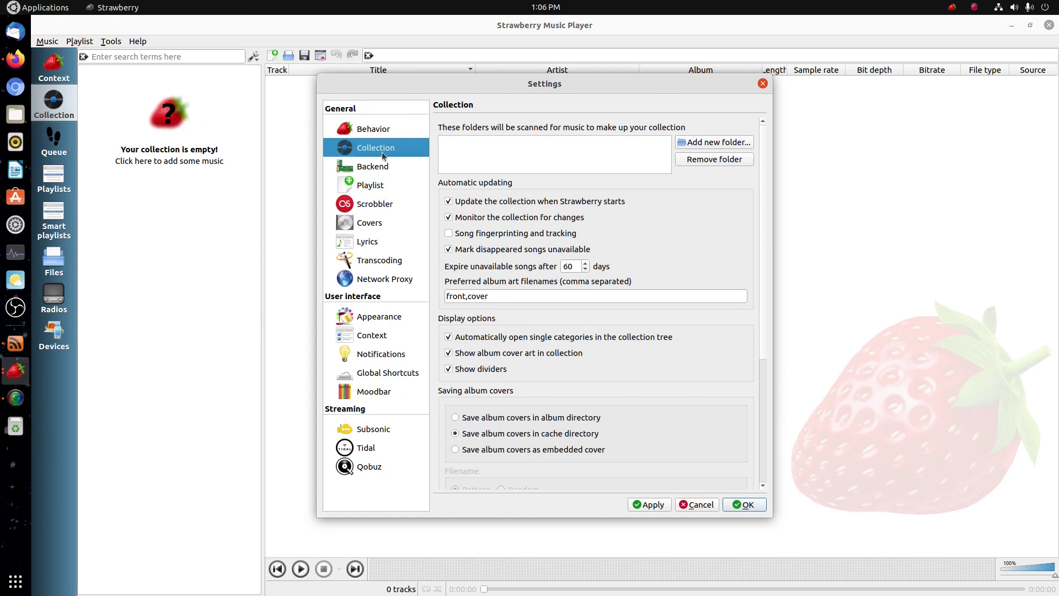
pyautogui.click(716, 146)
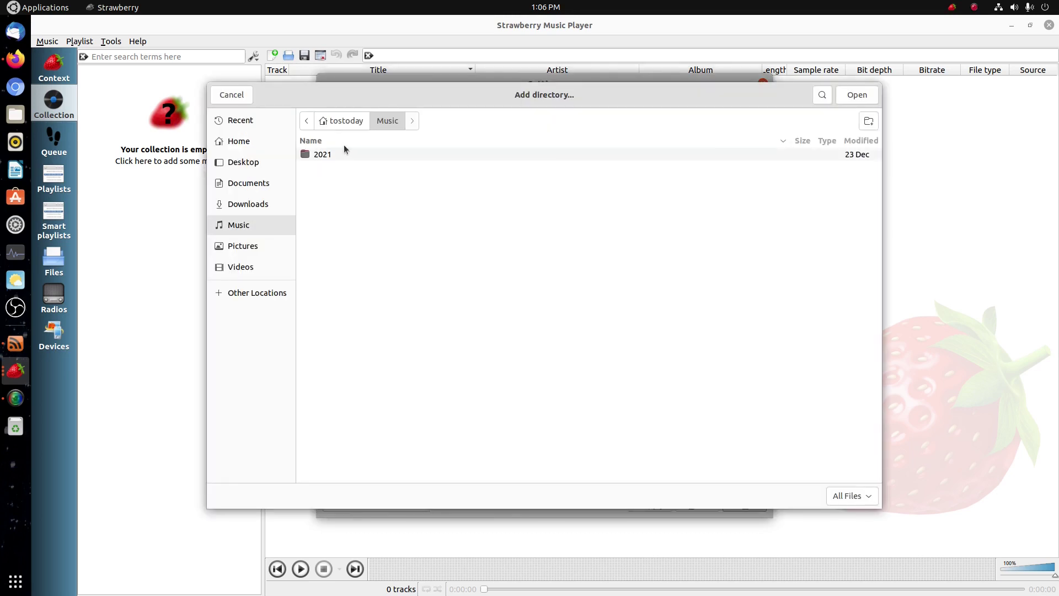
pyautogui.click(244, 161)
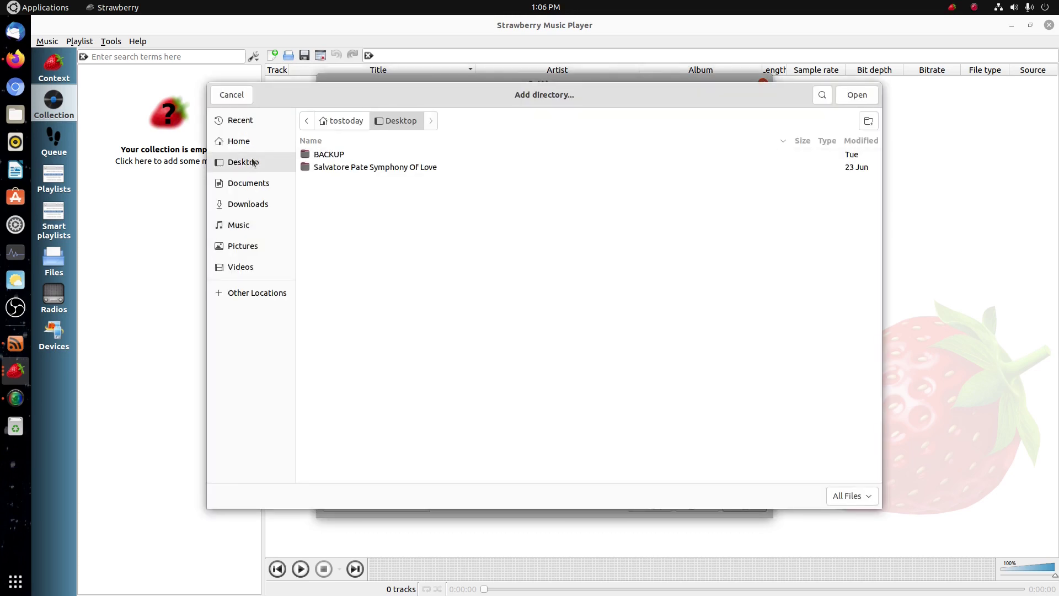
pyautogui.click(398, 169)
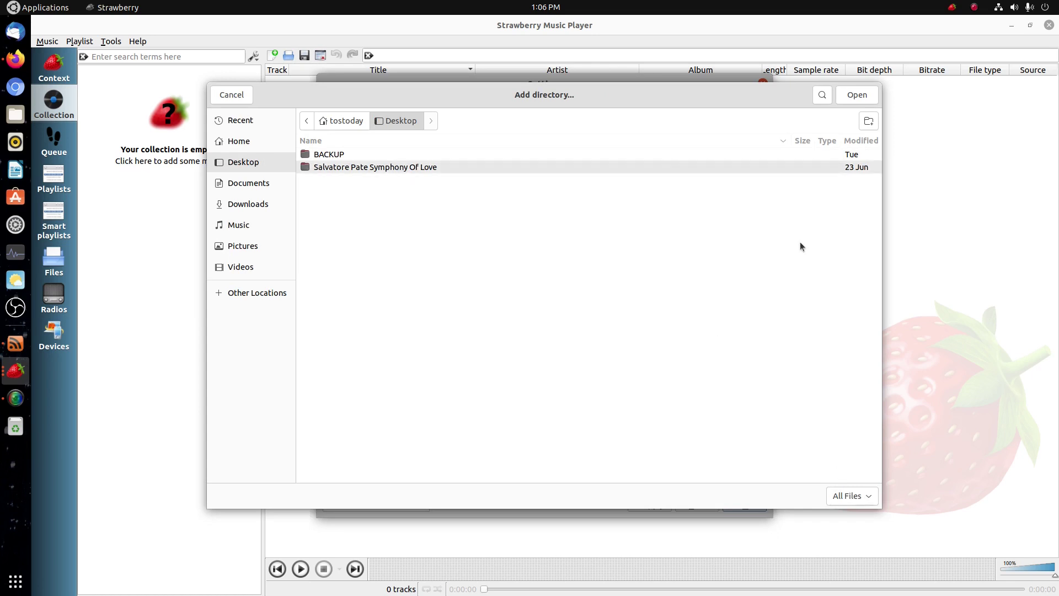
pyautogui.click(846, 94)
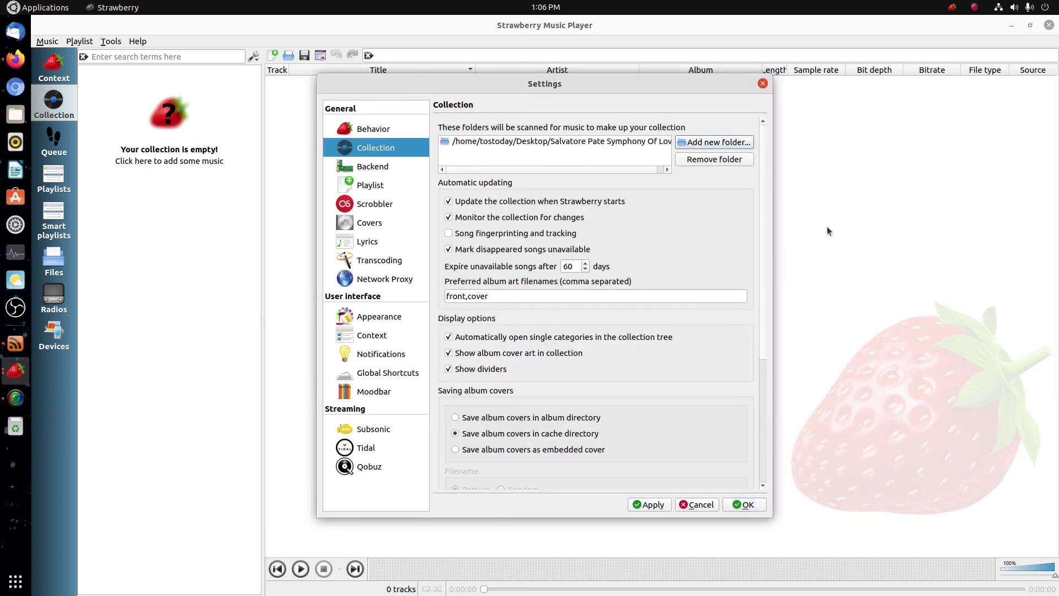
pyautogui.click(664, 506)
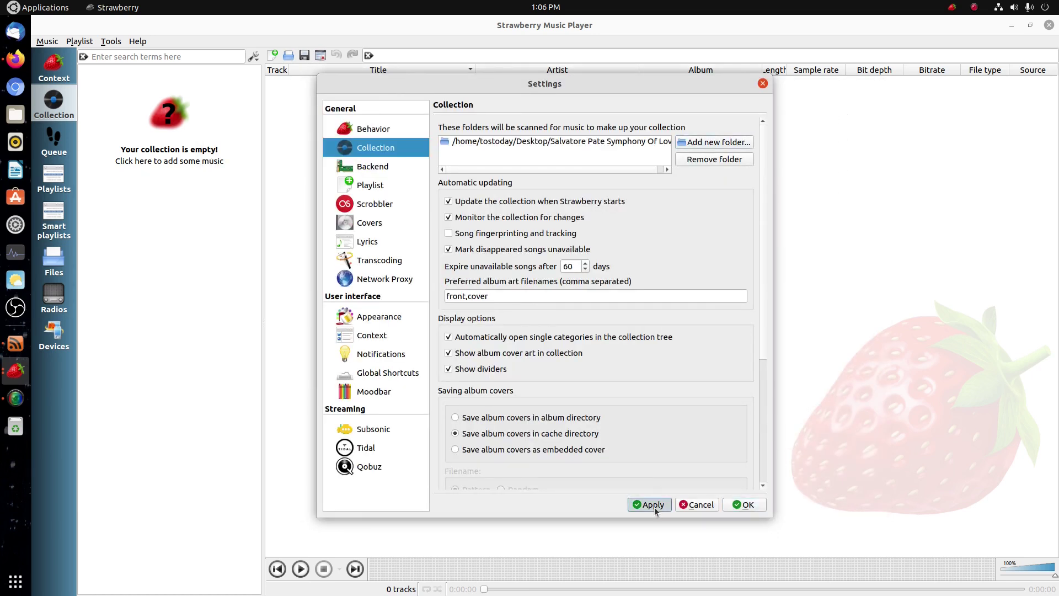
pyautogui.click(741, 505)
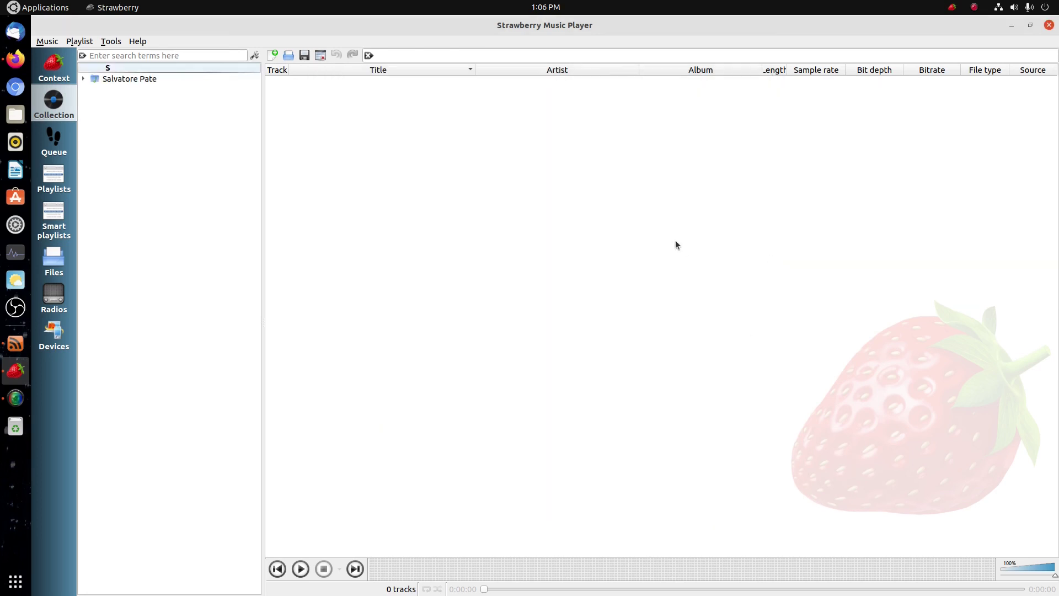
# Replace the current playlist with Salvatore Pate's five tracks, then browse the Music menu.
pyautogui.doubleClick(117, 78)
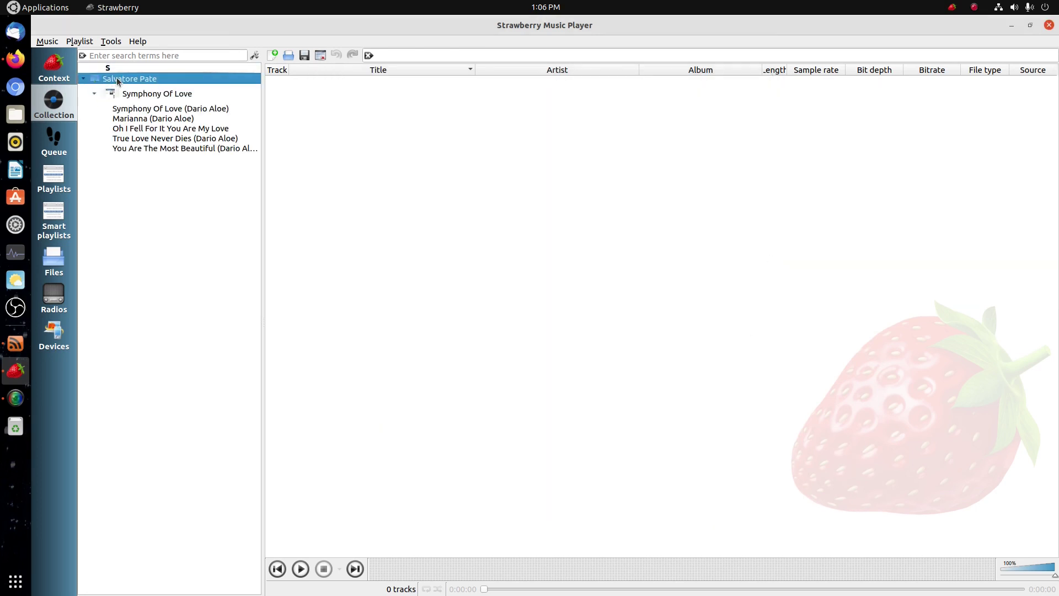
pyautogui.rightClick(117, 78)
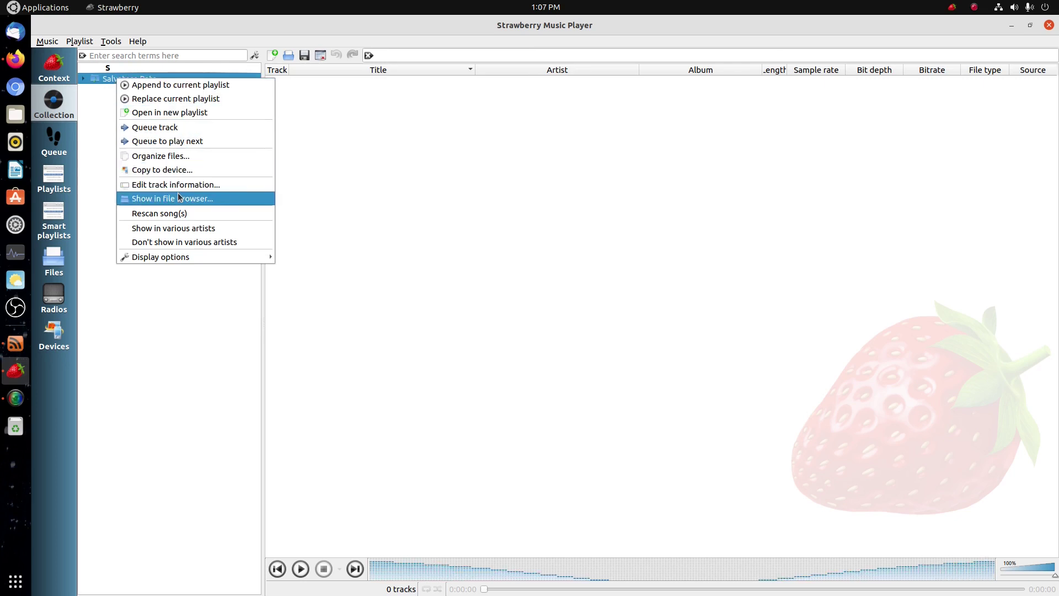
pyautogui.click(193, 85)
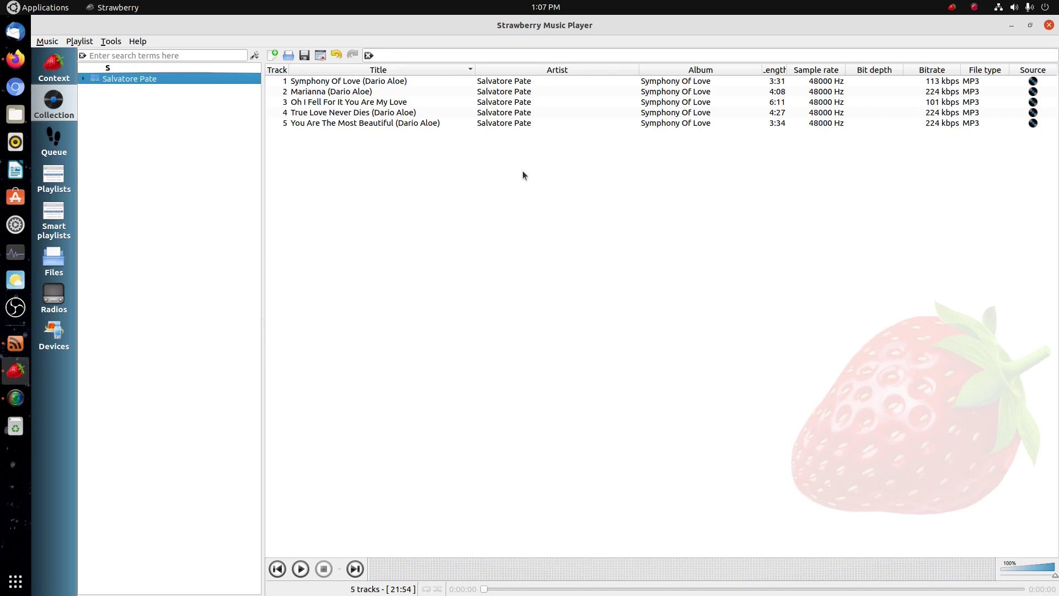
pyautogui.click(48, 41)
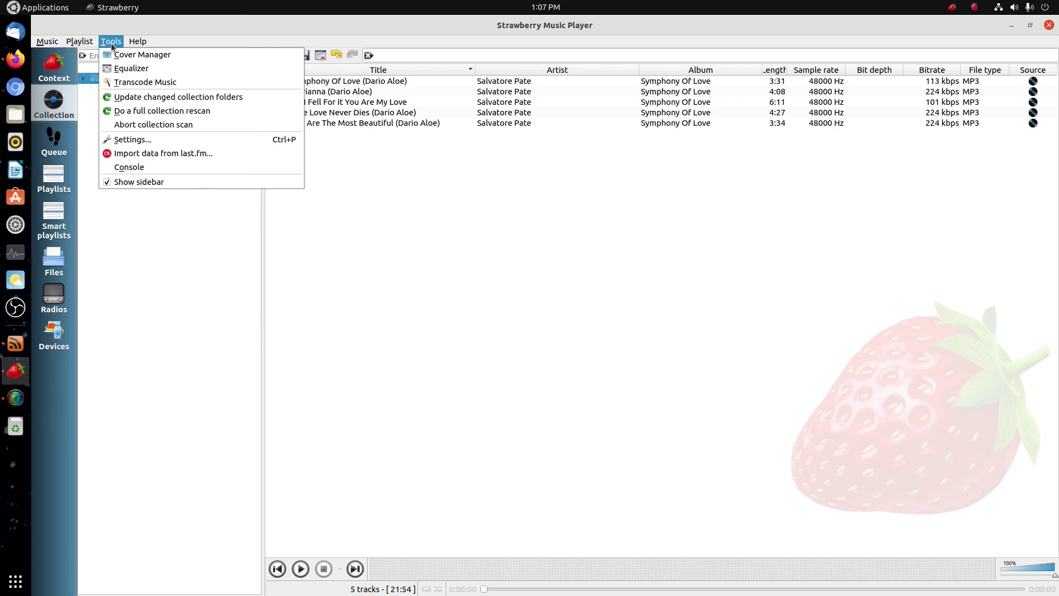
# Glance at the Cover Manager, then switch the equalizer preset from Custom to Zero.
pyautogui.click(117, 54)
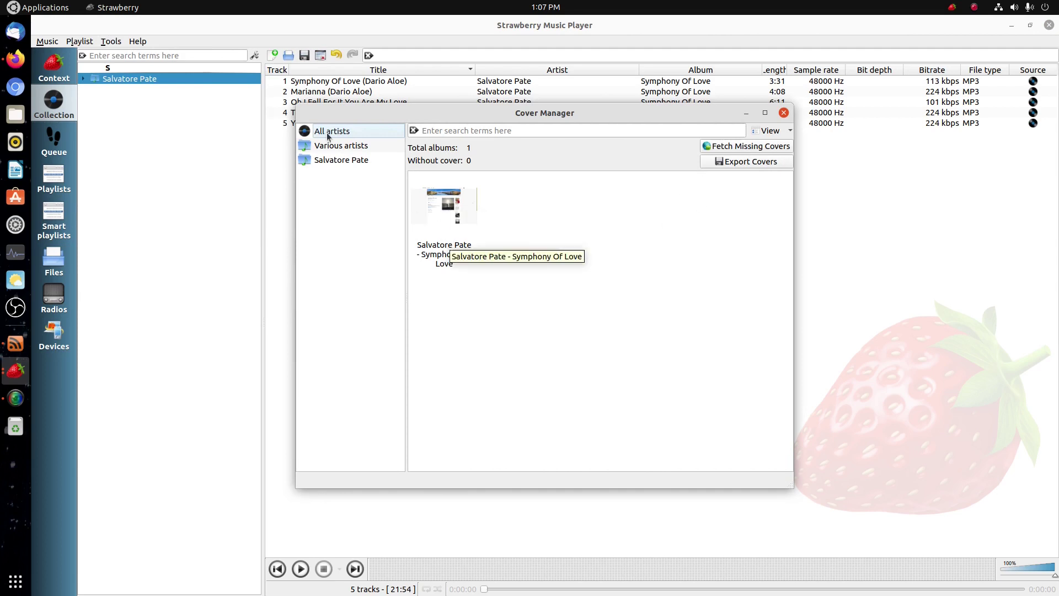
pyautogui.click(784, 113)
pyautogui.click(115, 42)
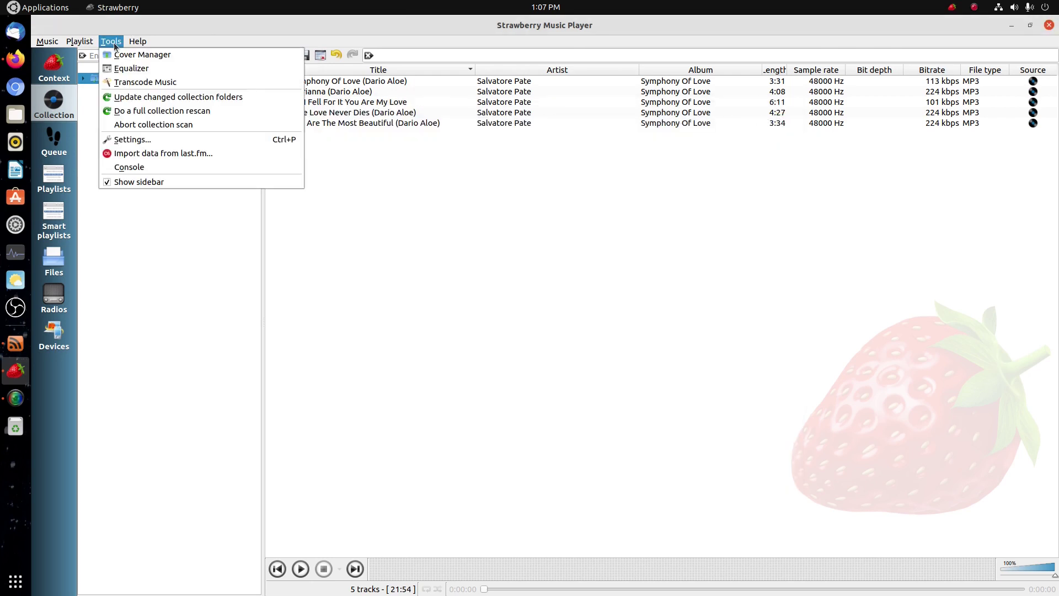
pyautogui.click(129, 69)
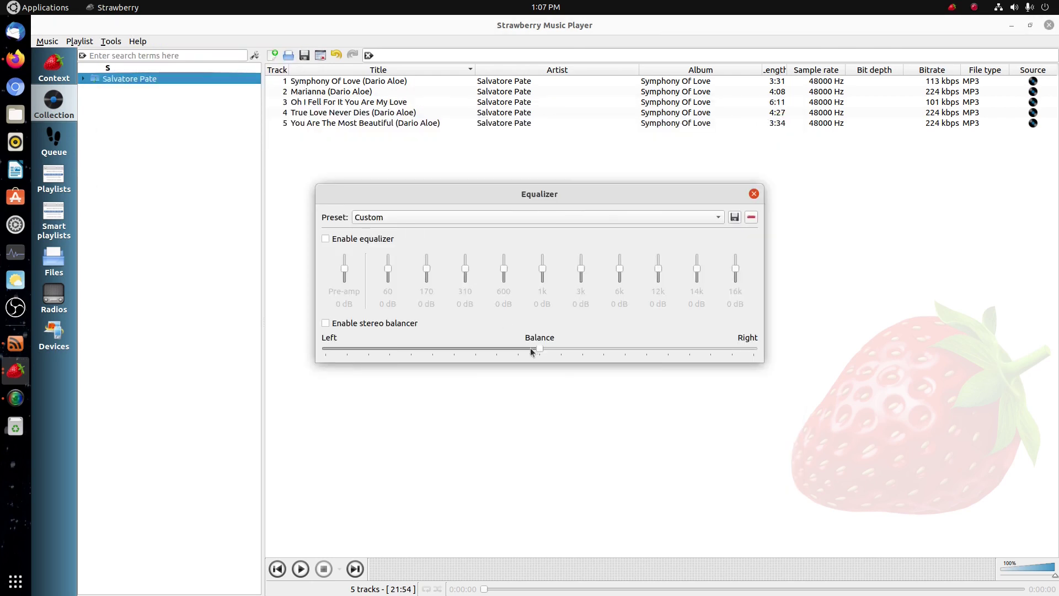
pyautogui.click(714, 218)
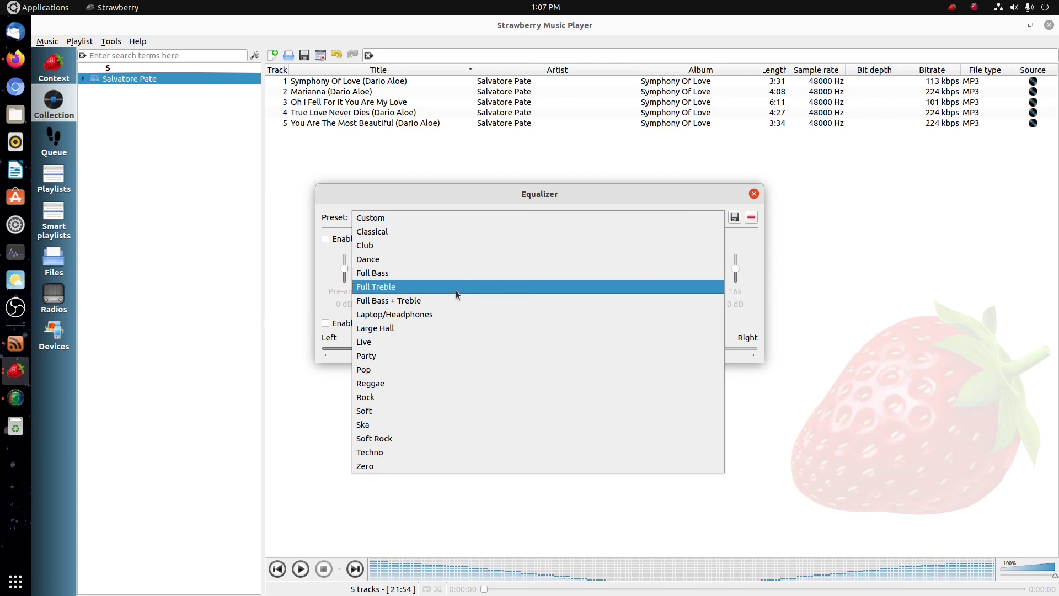
pyautogui.click(398, 463)
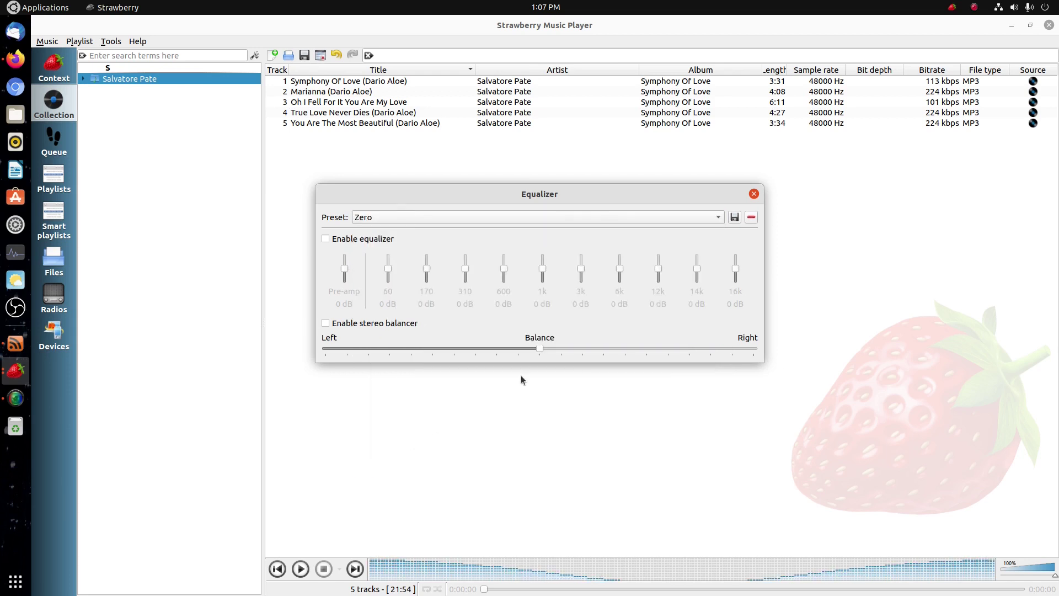
pyautogui.click(111, 41)
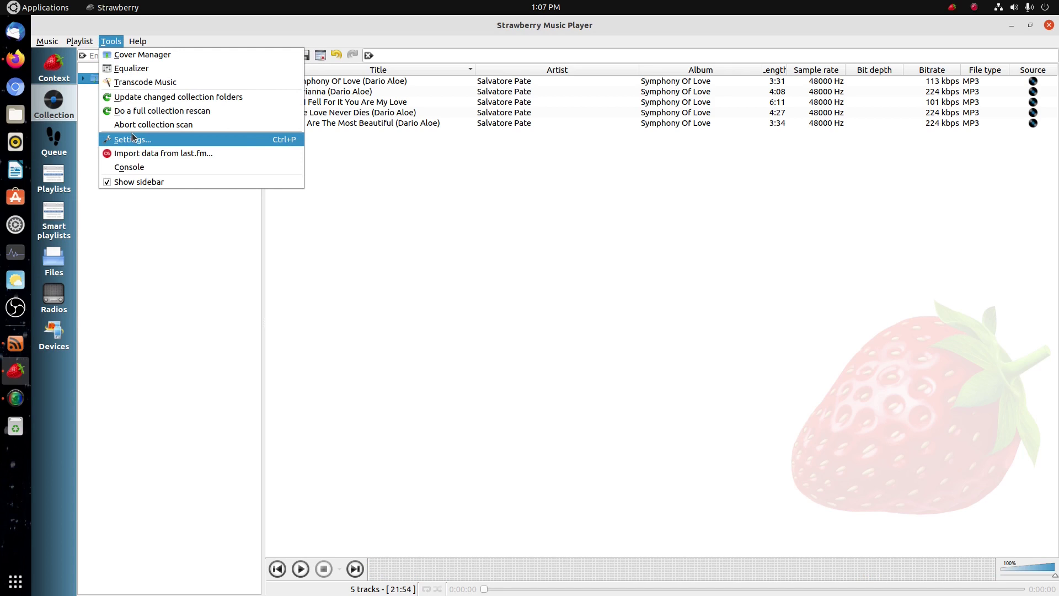
# Review the Behavior, Collection and Backend pages of Strawberry's settings.
pyautogui.click(134, 139)
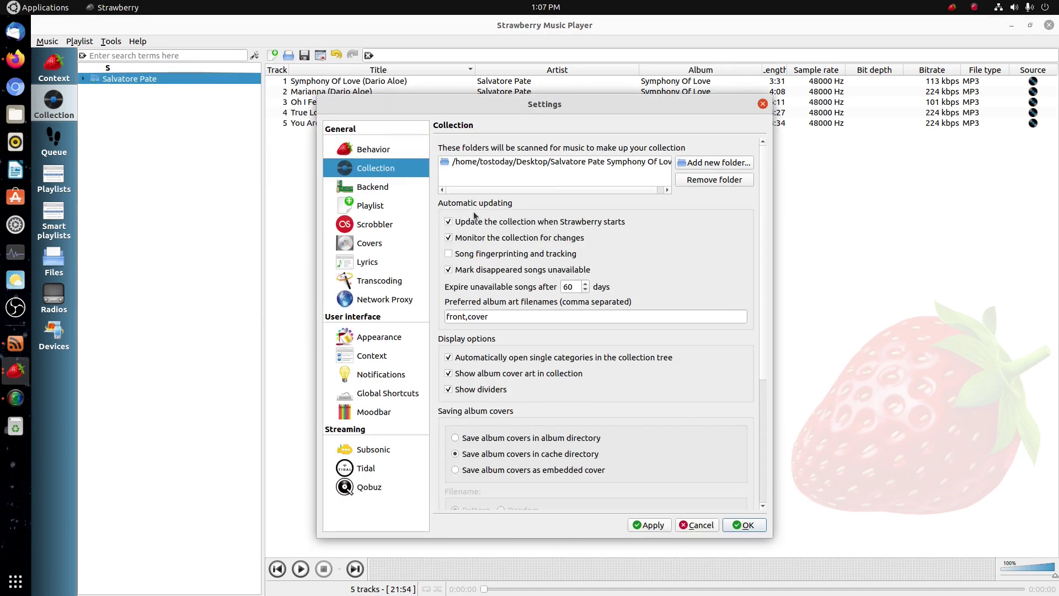
pyautogui.click(380, 147)
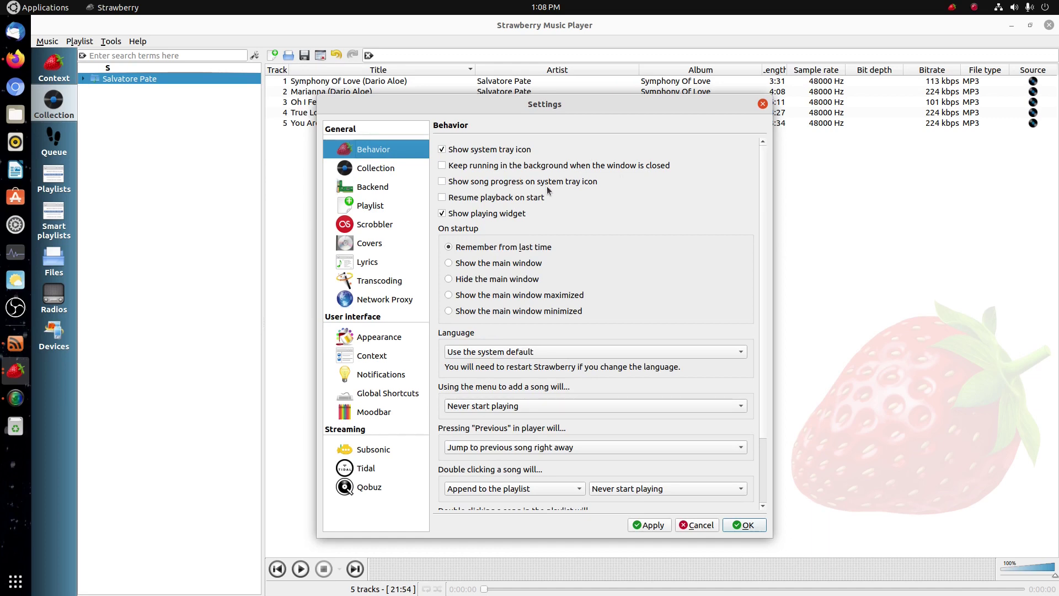
pyautogui.scroll(-2, 567, 294)
pyautogui.click(376, 169)
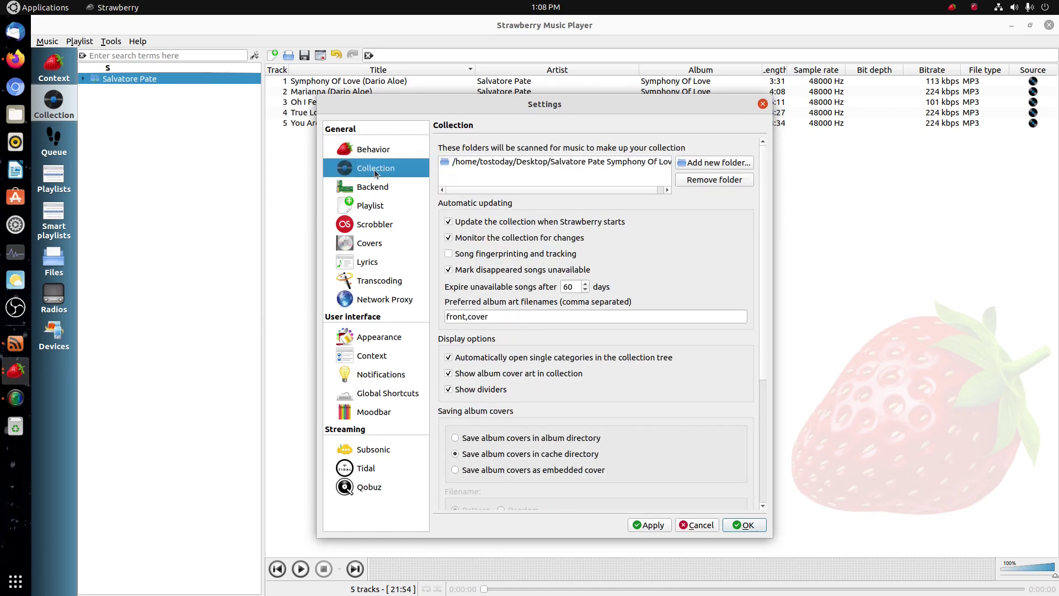
pyautogui.click(377, 189)
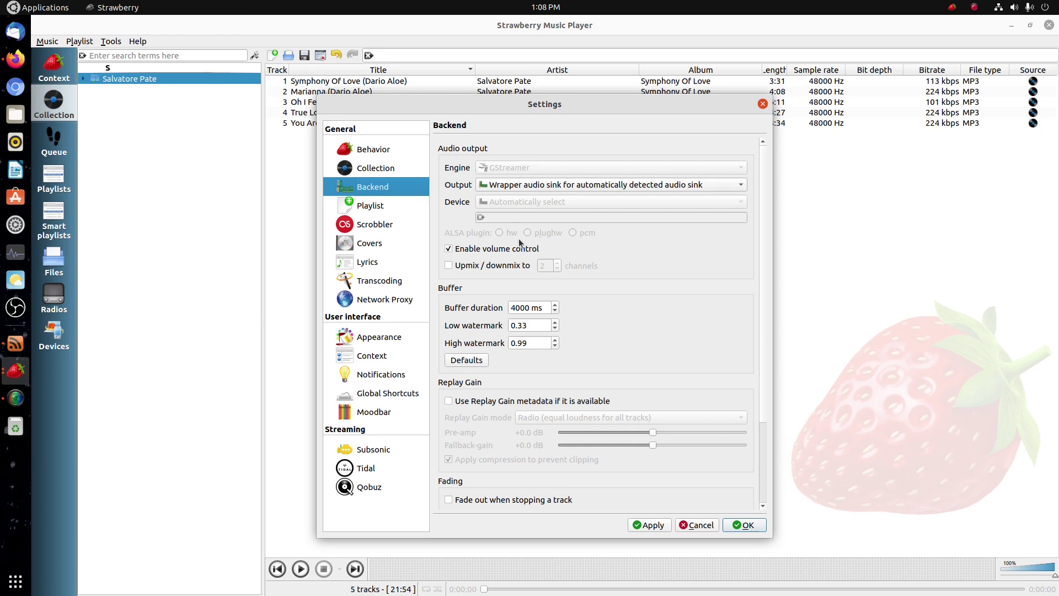
# Review the Playlist, Scrobbler, Covers, Lyrics and Transcoding settings pages.
pyautogui.click(372, 208)
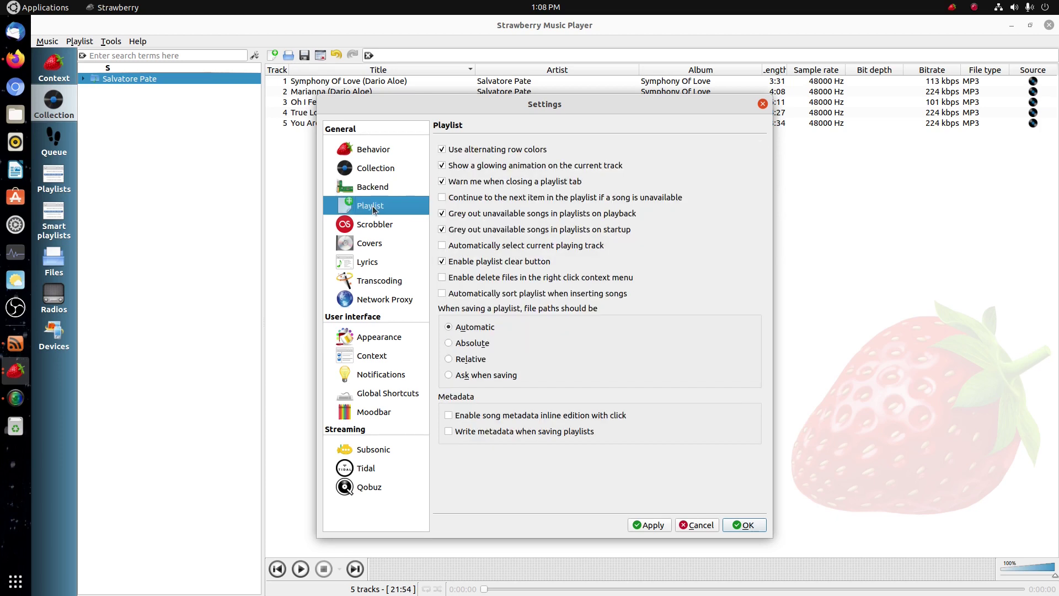
pyautogui.click(383, 223)
pyautogui.click(383, 245)
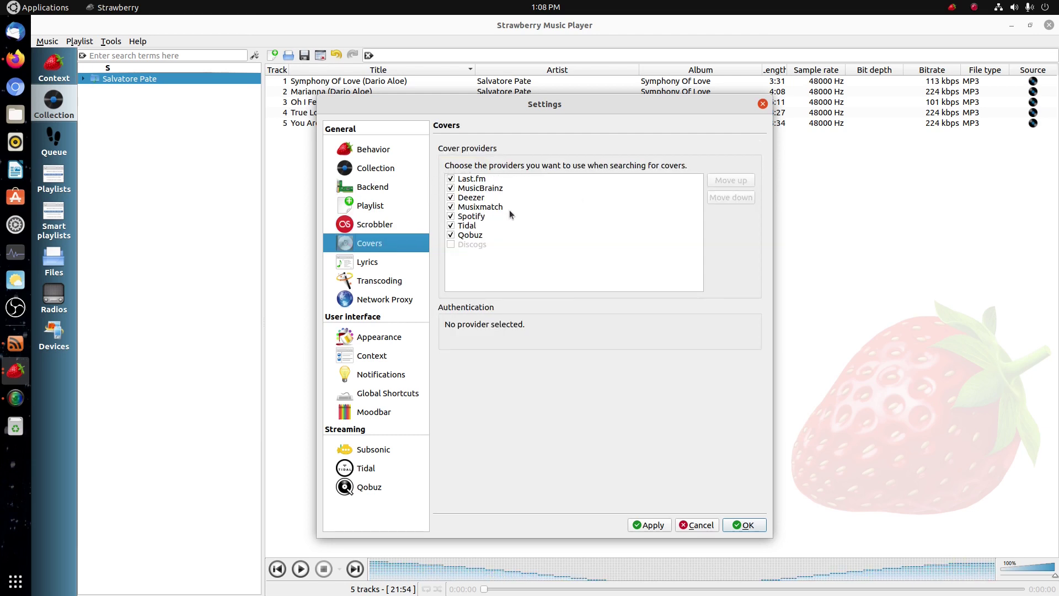
pyautogui.click(382, 262)
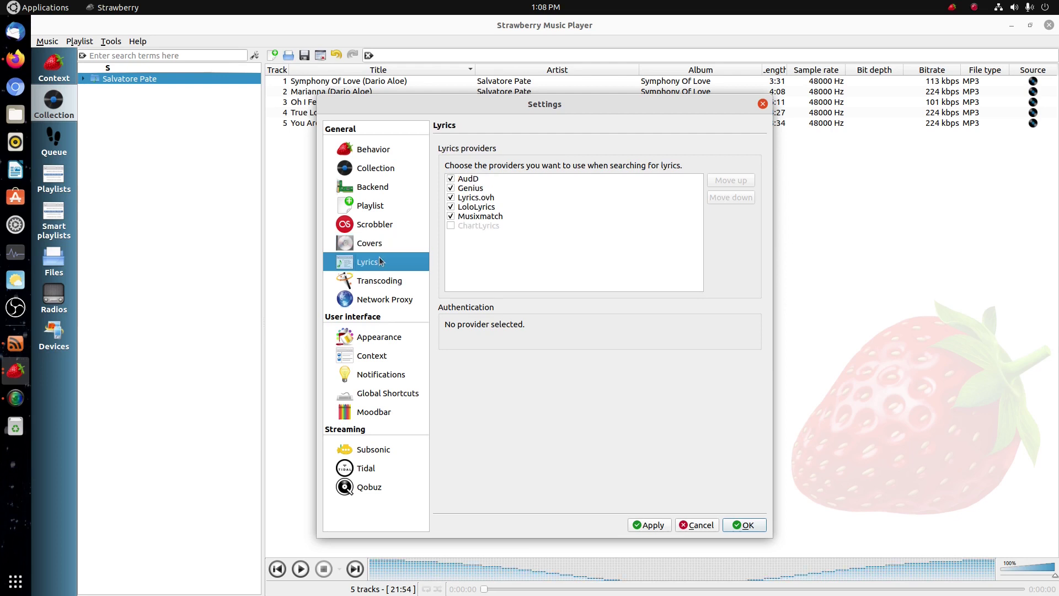
pyautogui.click(378, 281)
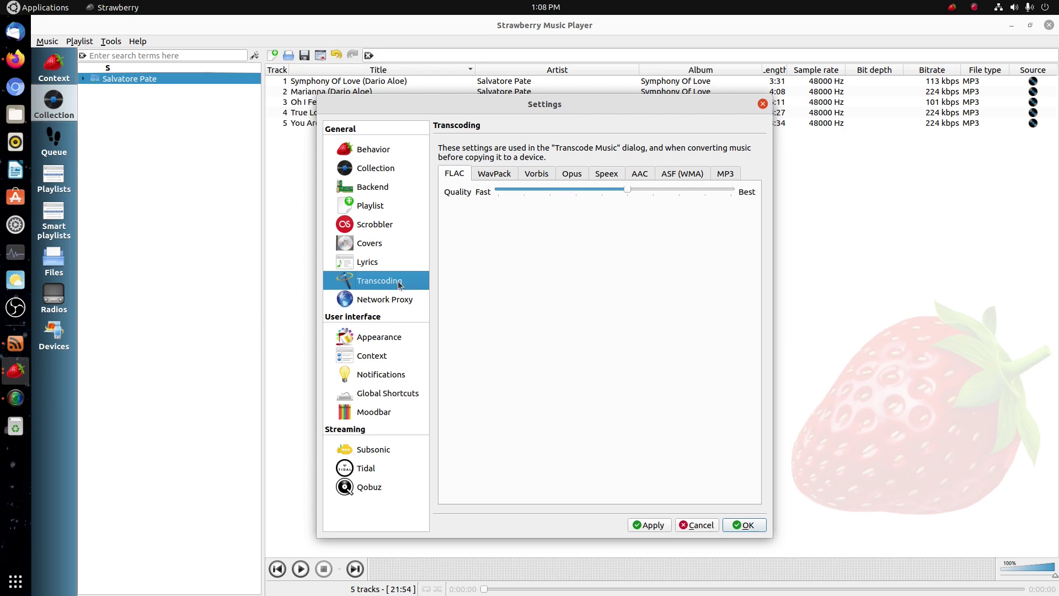
# Check the proxy settings, apply the Windows interface style, and close Settings.
pyautogui.click(398, 300)
pyautogui.click(380, 336)
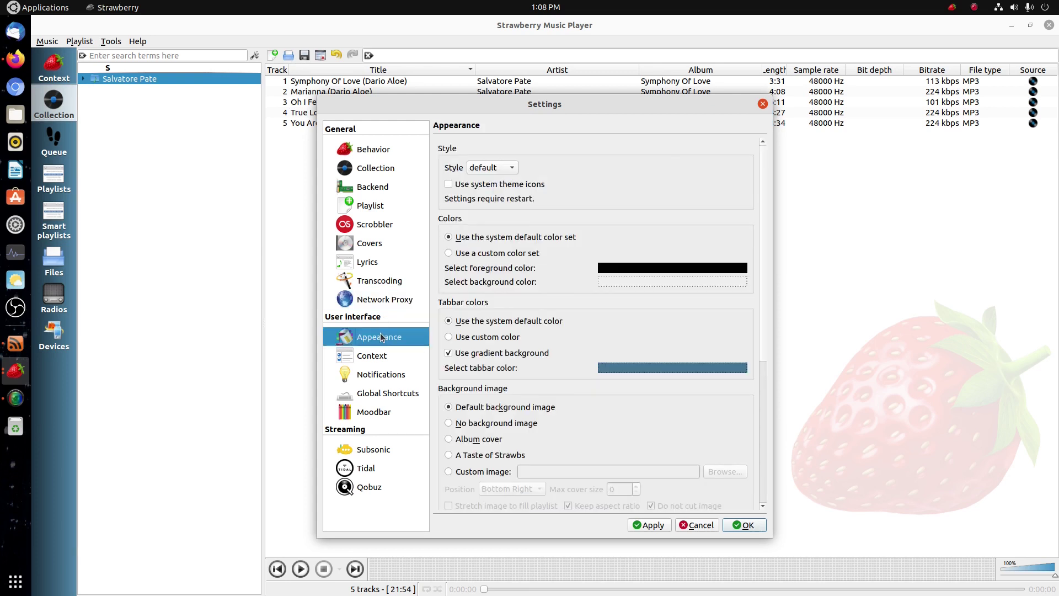
pyautogui.click(490, 168)
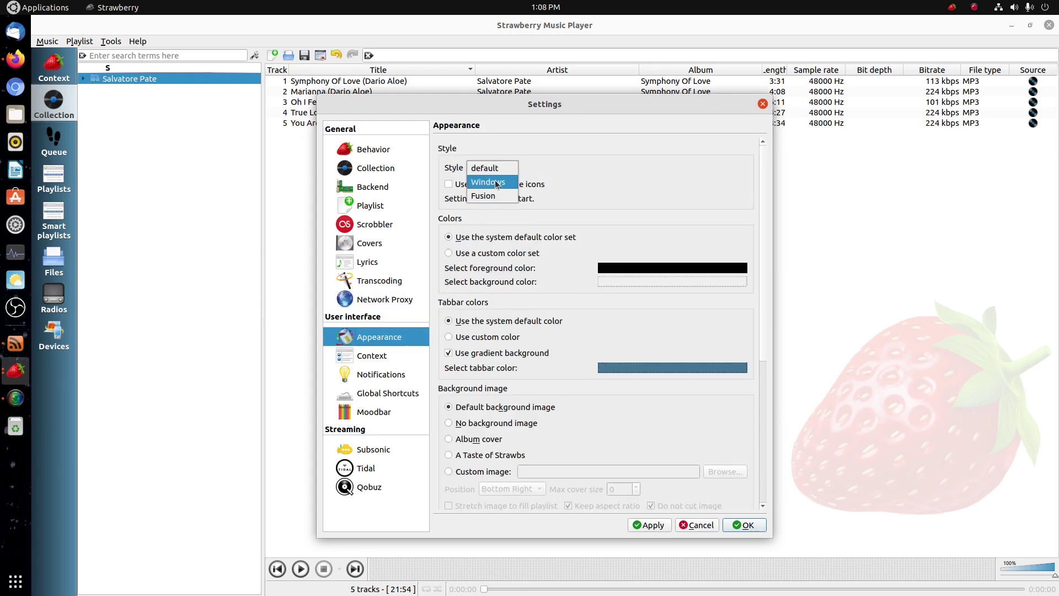
pyautogui.click(496, 182)
pyautogui.click(650, 526)
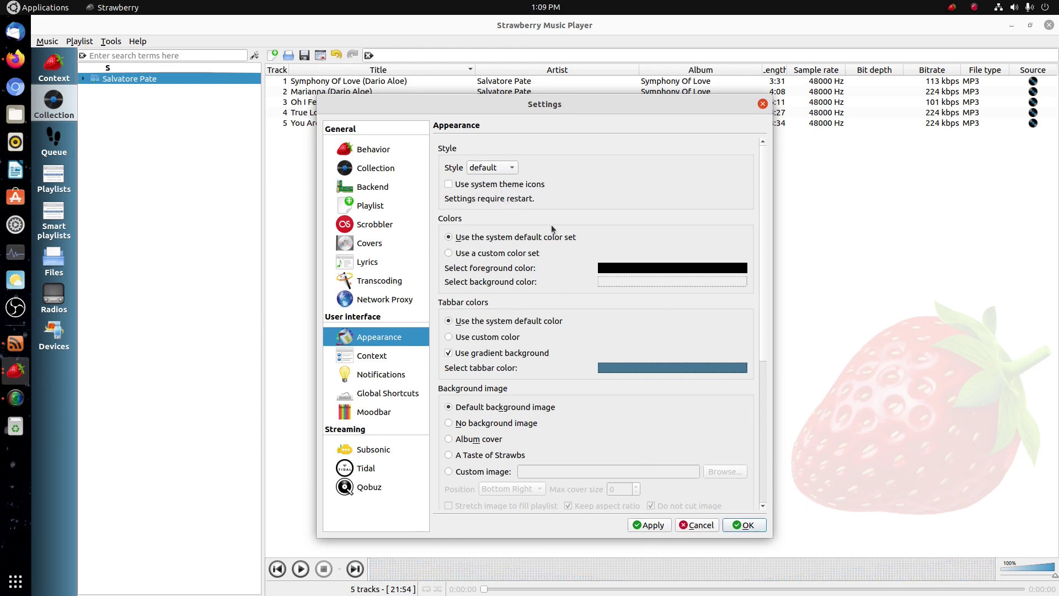
pyautogui.click(744, 525)
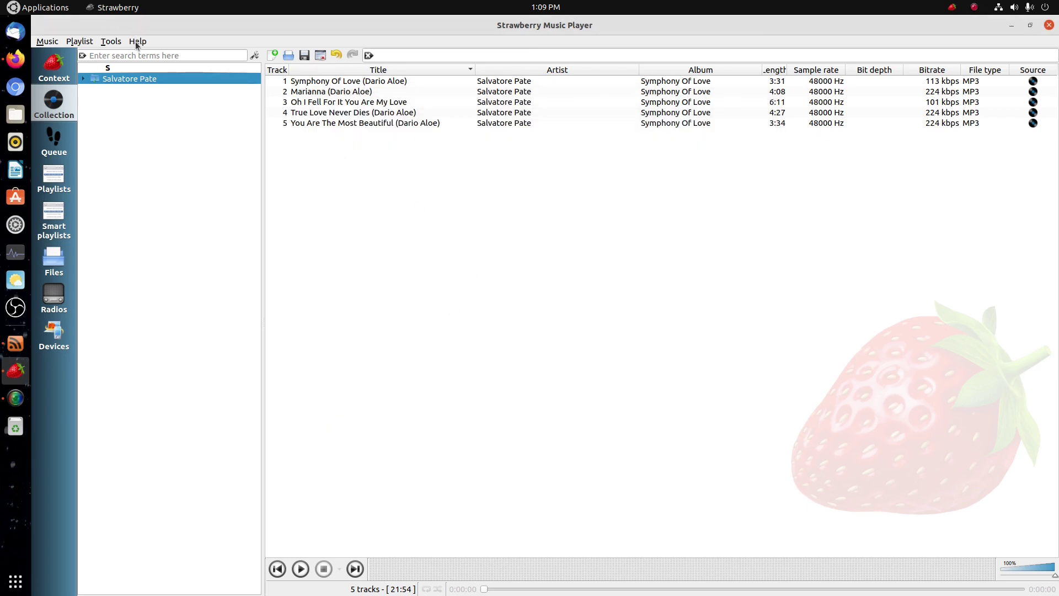
# View the About Strawberry dialog showing version 1.0, then close it.
pyautogui.click(136, 42)
pyautogui.click(149, 52)
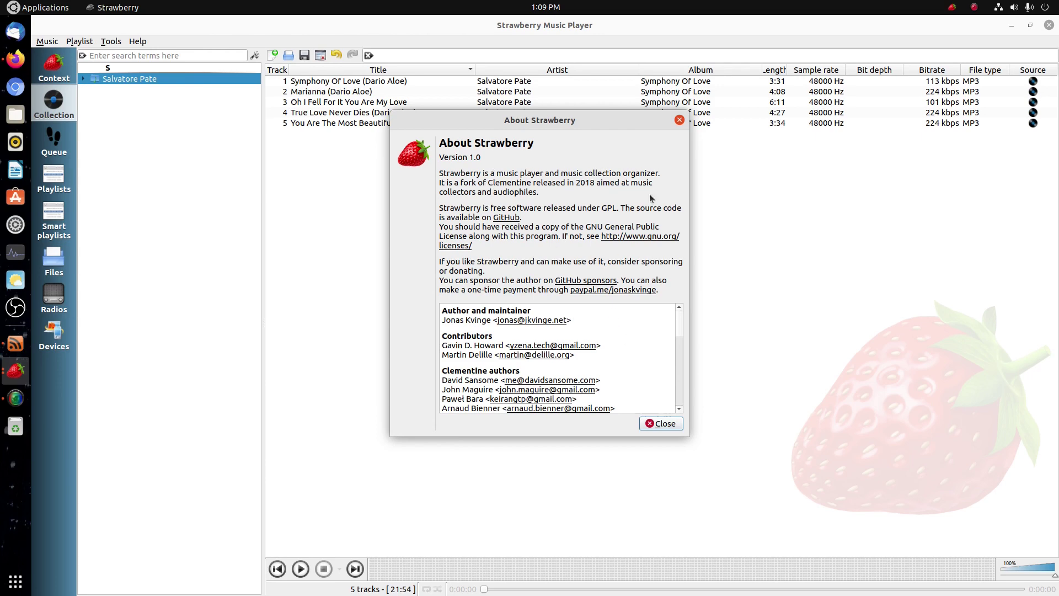
pyautogui.click(675, 122)
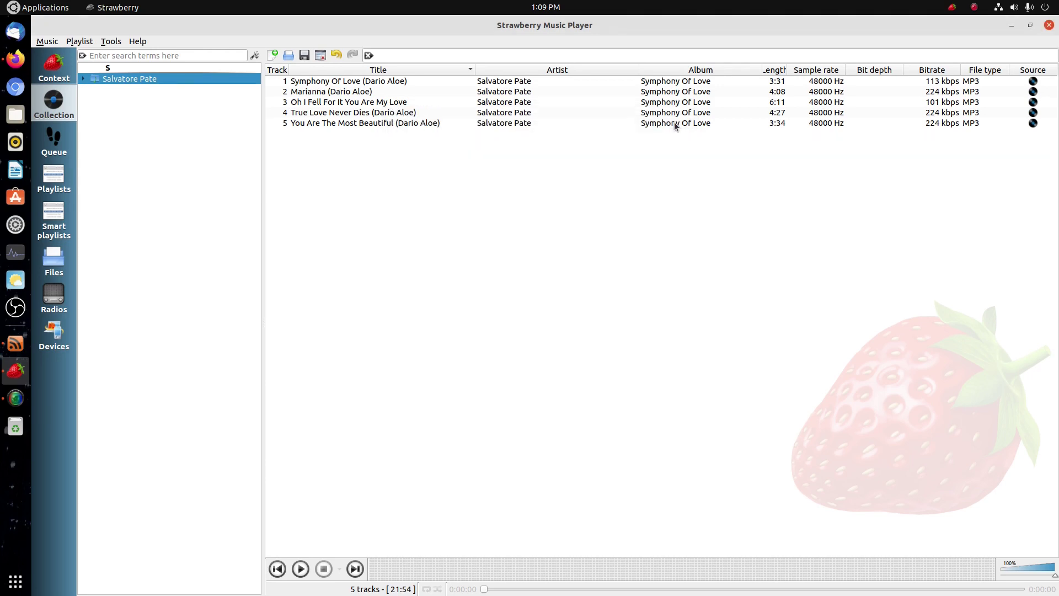
# Look over Strawberry's download page in Firefox, then return to the player.
pyautogui.click(15, 59)
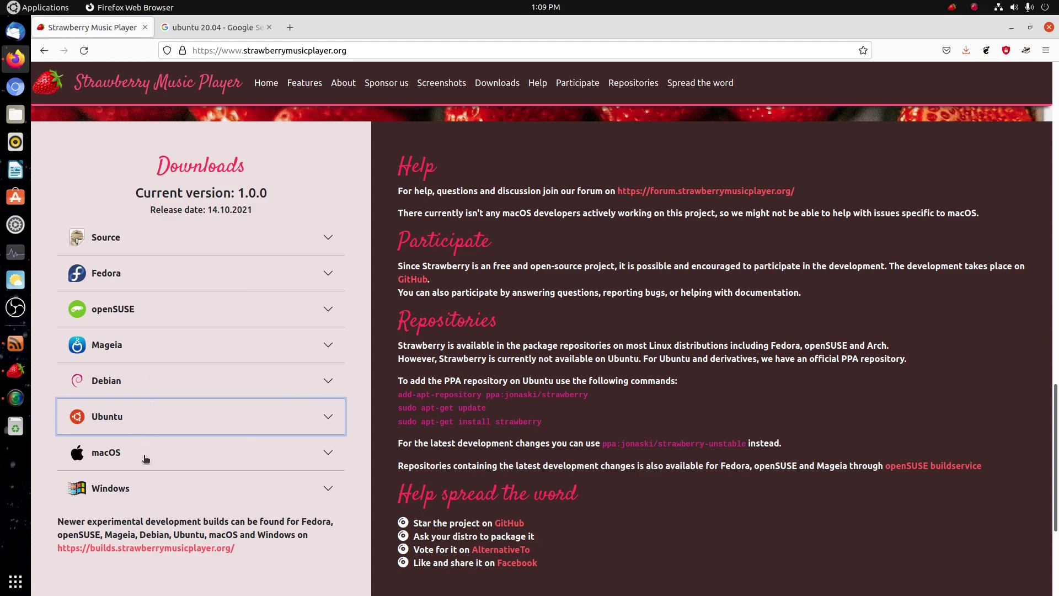
pyautogui.scroll(-3, 162, 464)
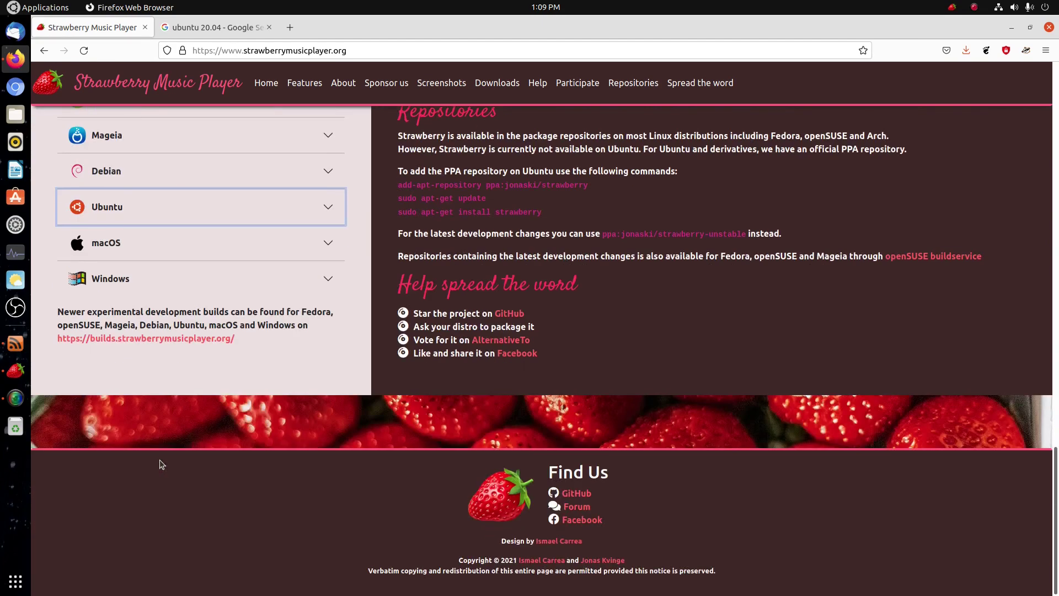
pyautogui.scroll(7, 161, 464)
pyautogui.scroll(1, 162, 465)
pyautogui.hotkey('alt', 'Tab')
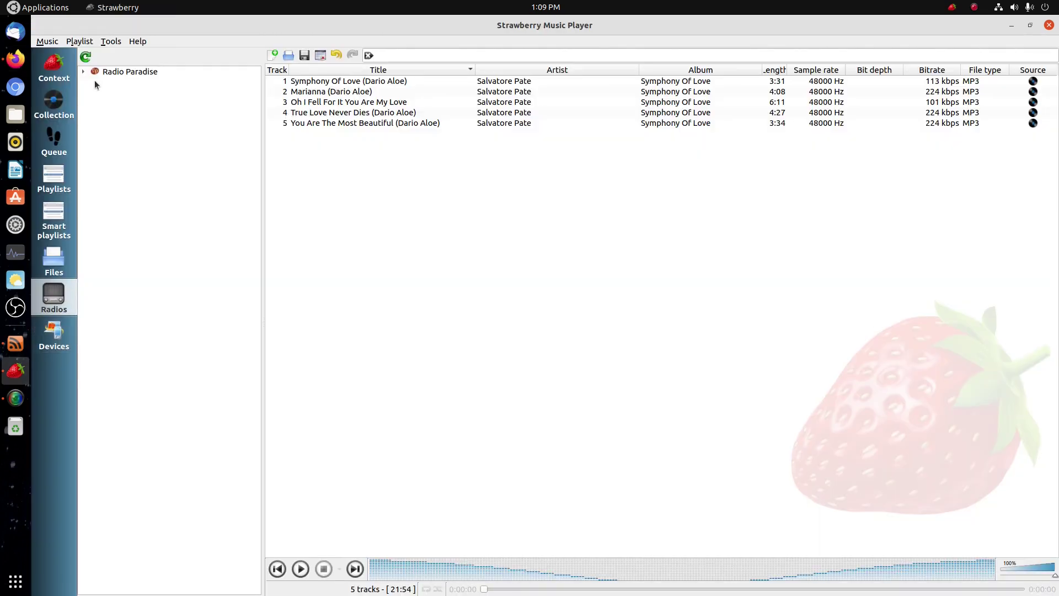
# Browse Radio Paradise, Devices and Files, then play Symphony Of Love (Dario Aloe).
pyautogui.click(84, 72)
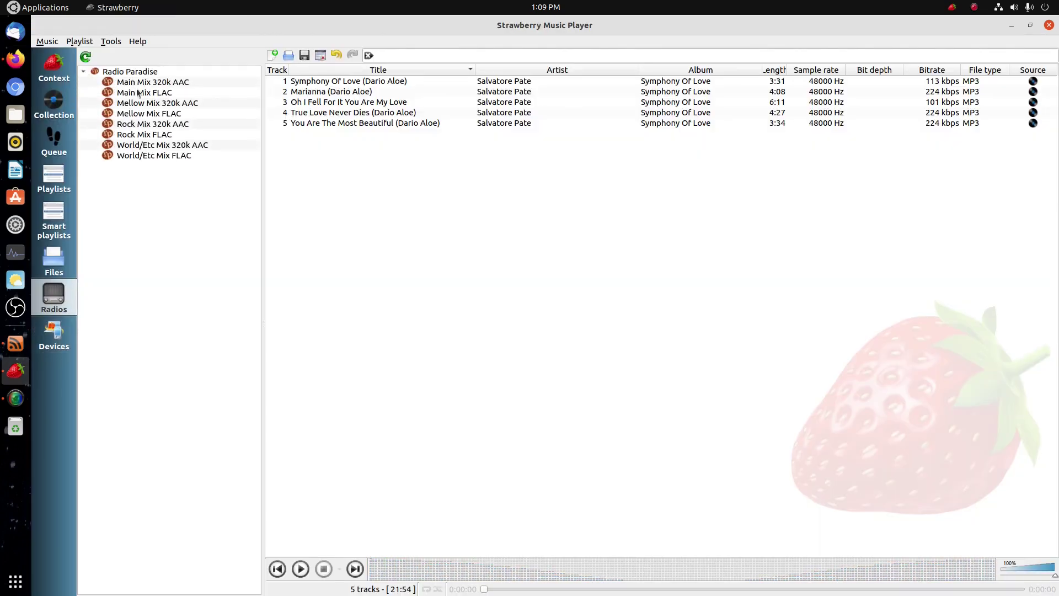
pyautogui.click(84, 72)
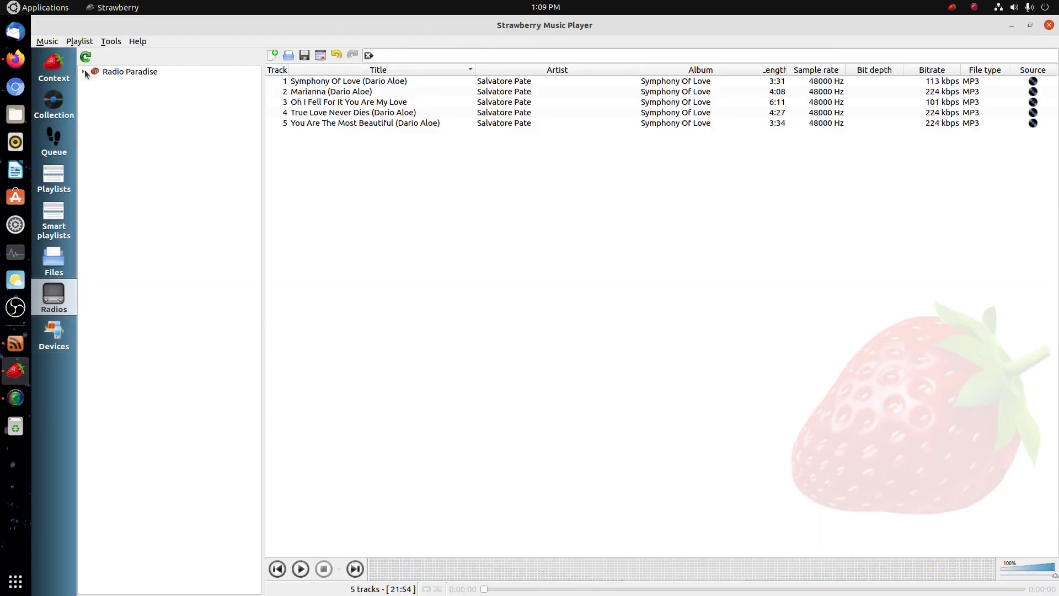
pyautogui.click(51, 336)
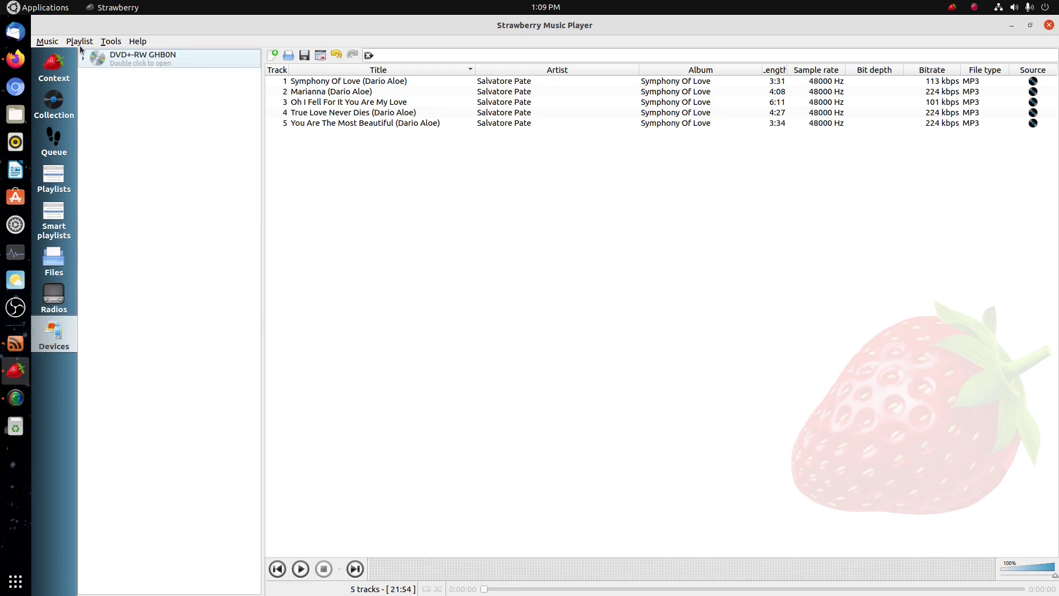
pyautogui.click(57, 264)
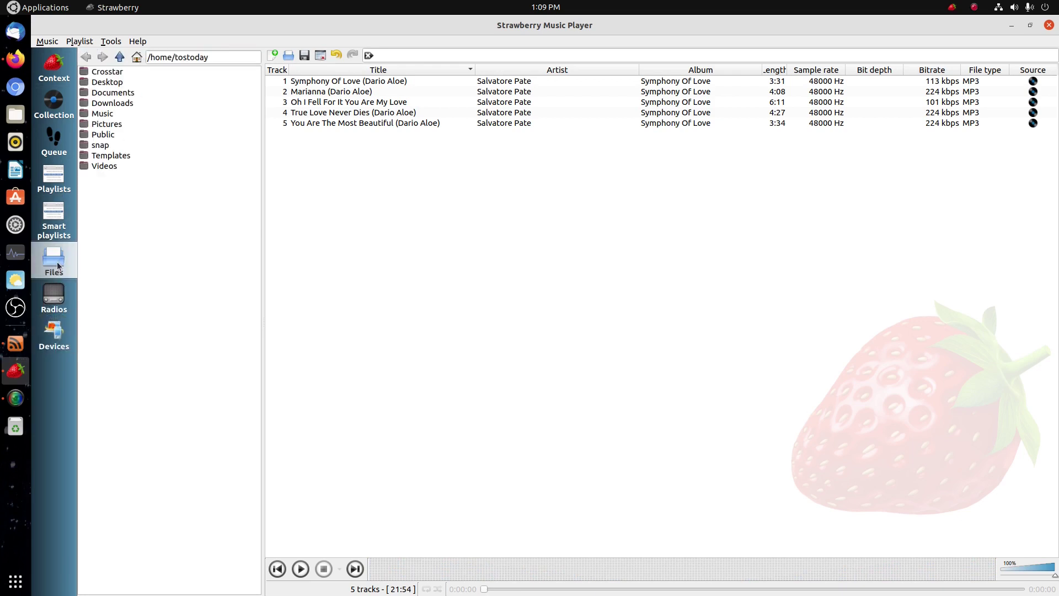
pyautogui.doubleClick(356, 81)
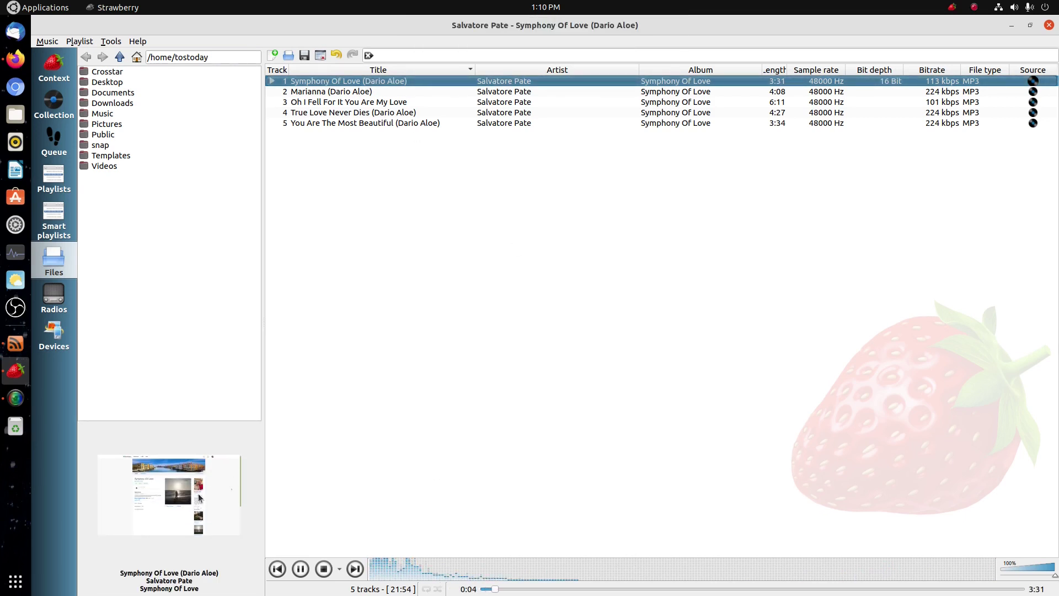
# Switch the analyzer to Boom, then Nyanalyzer Cat, then Rainbow Dash.
pyautogui.rightClick(627, 572)
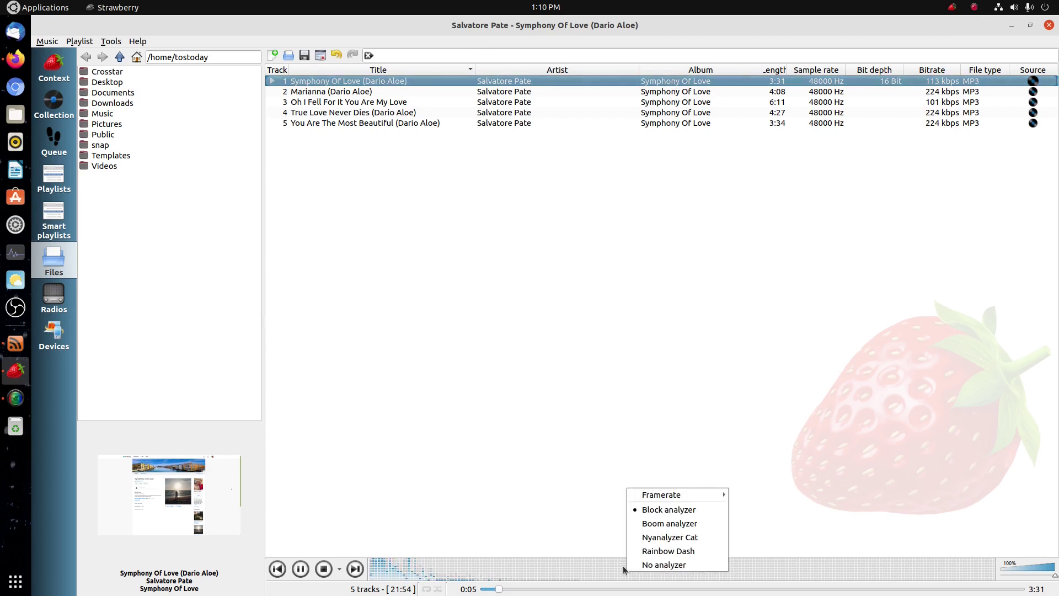
pyautogui.click(654, 525)
pyautogui.rightClick(657, 570)
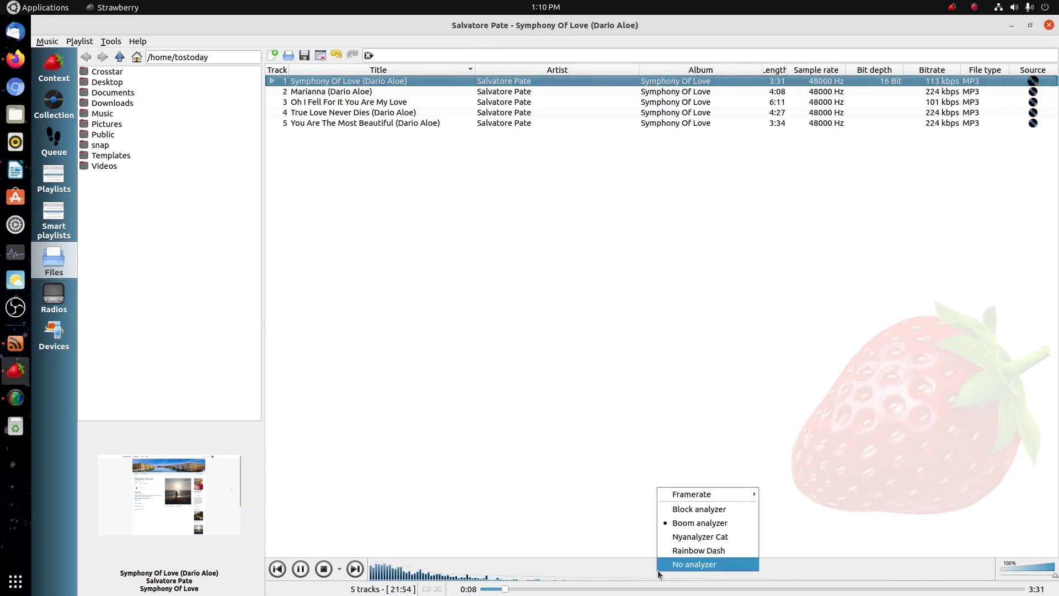
pyautogui.click(706, 539)
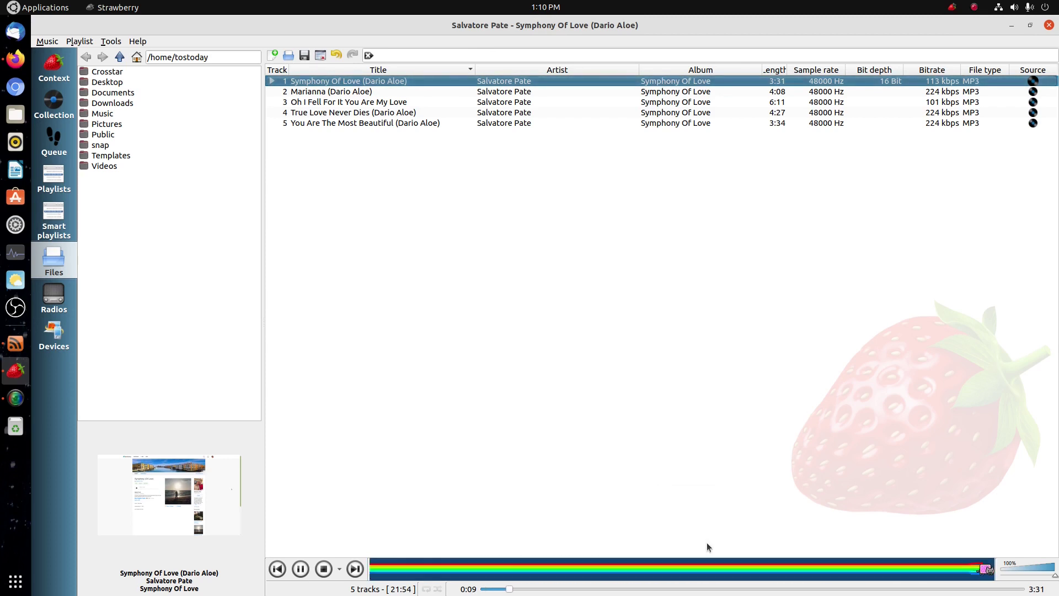
pyautogui.rightClick(695, 571)
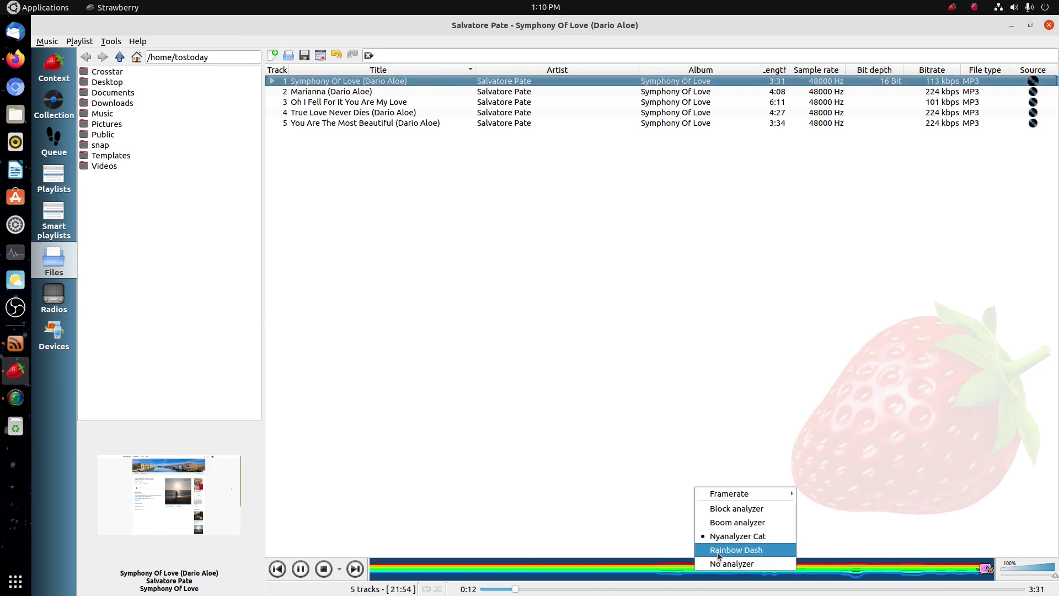
pyautogui.click(718, 553)
# Turn the analyzer off, try Block, settle on Boom, then open the first track's options.
pyautogui.rightClick(721, 567)
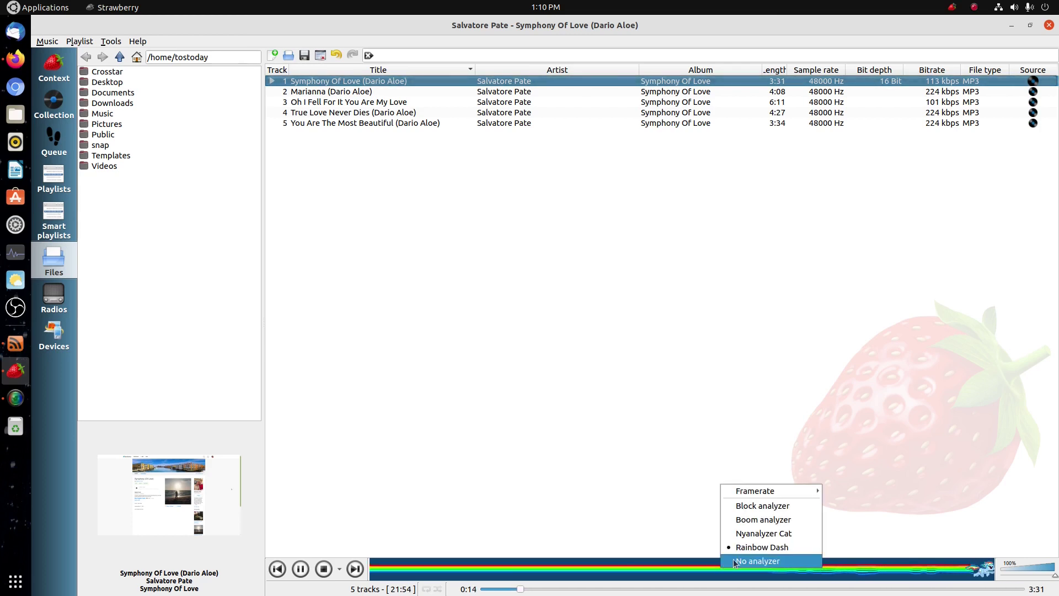
pyautogui.click(734, 559)
pyautogui.rightClick(724, 573)
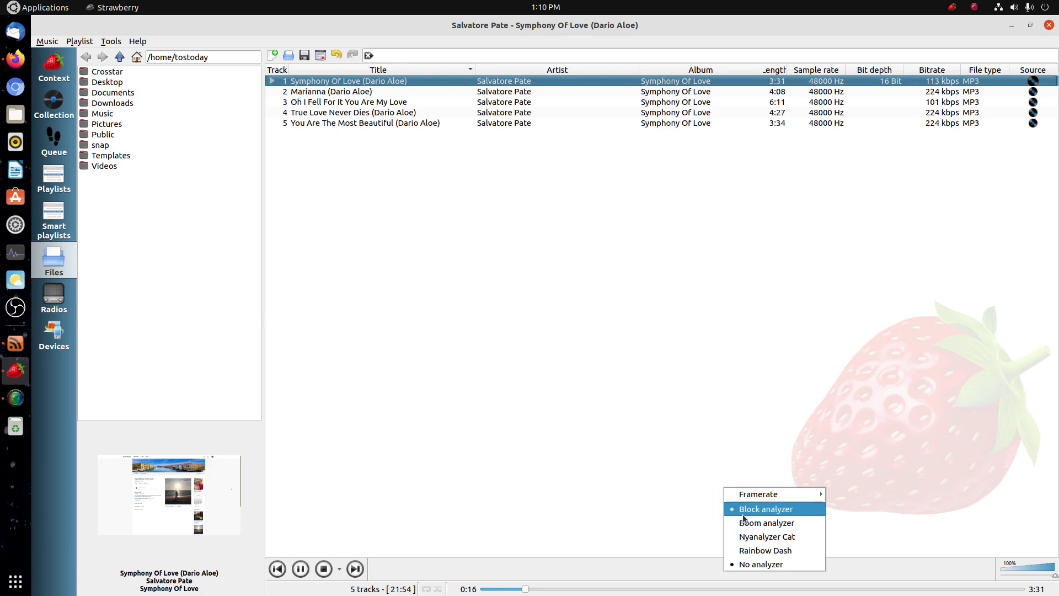
pyautogui.click(741, 507)
pyautogui.rightClick(718, 573)
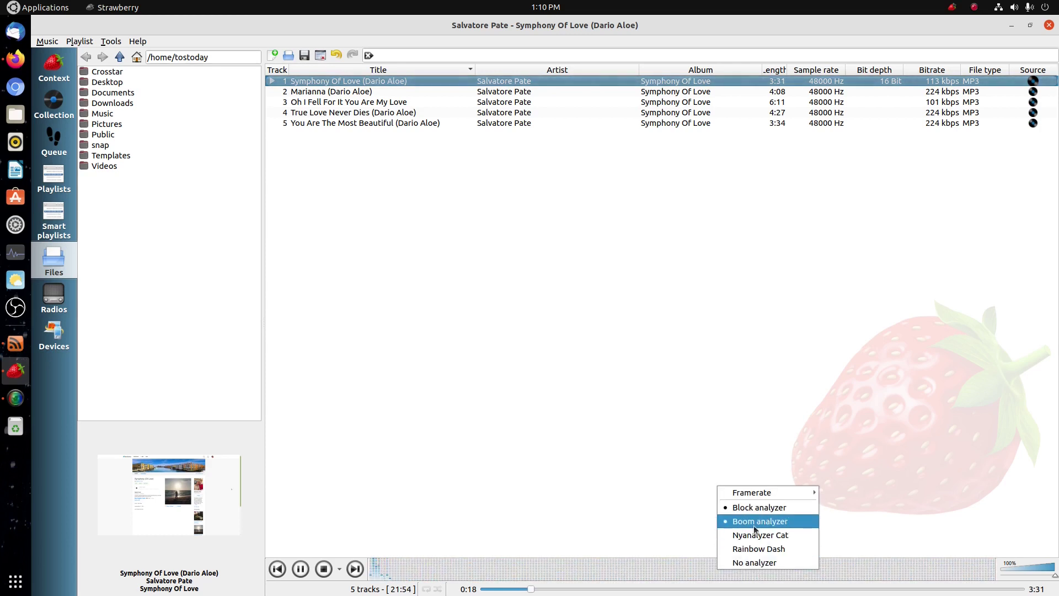
pyautogui.click(755, 529)
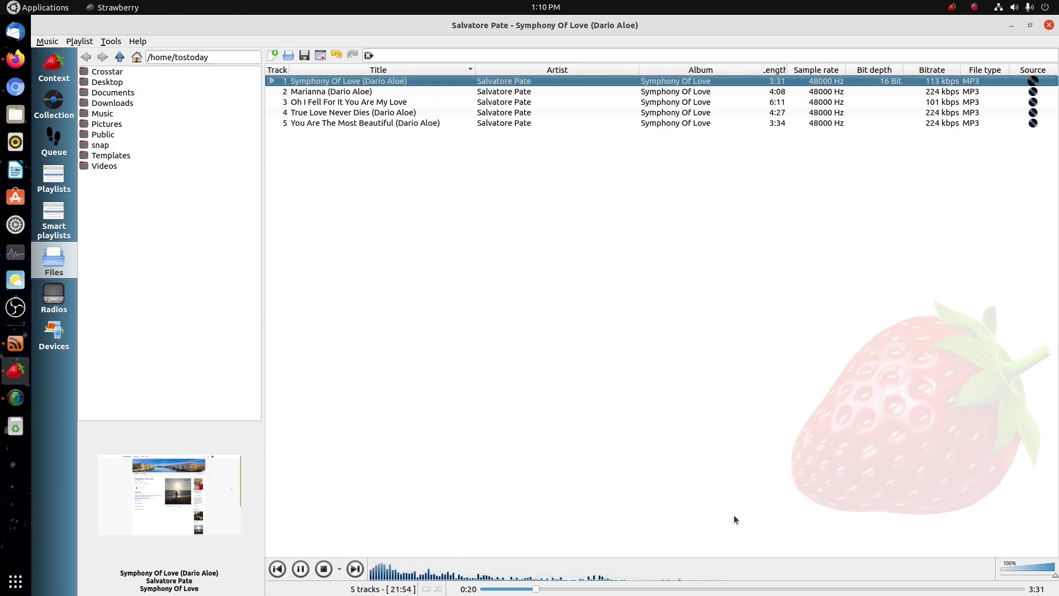
pyautogui.rightClick(394, 84)
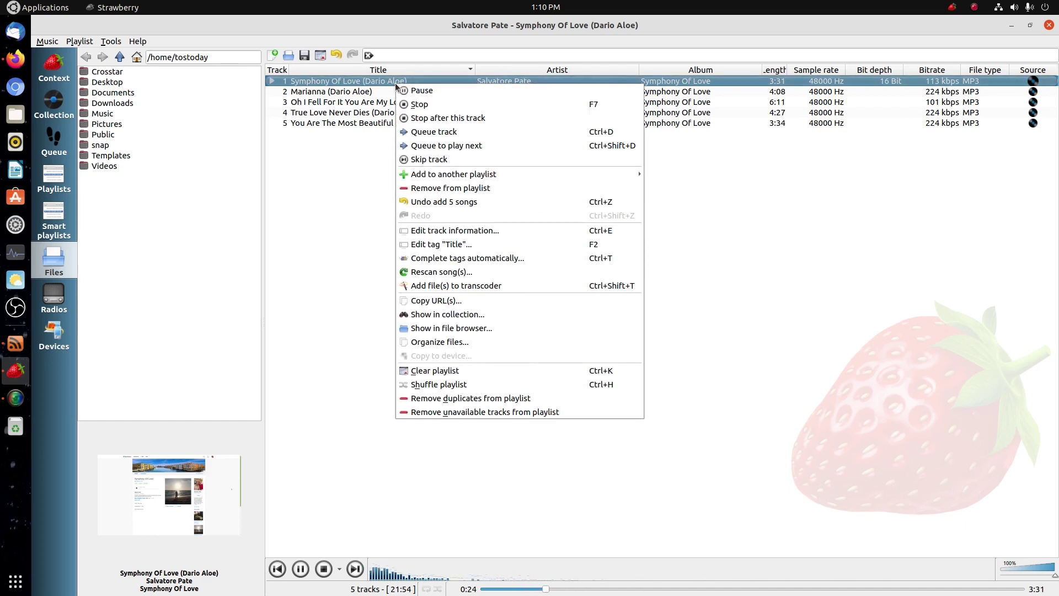
pyautogui.click(462, 236)
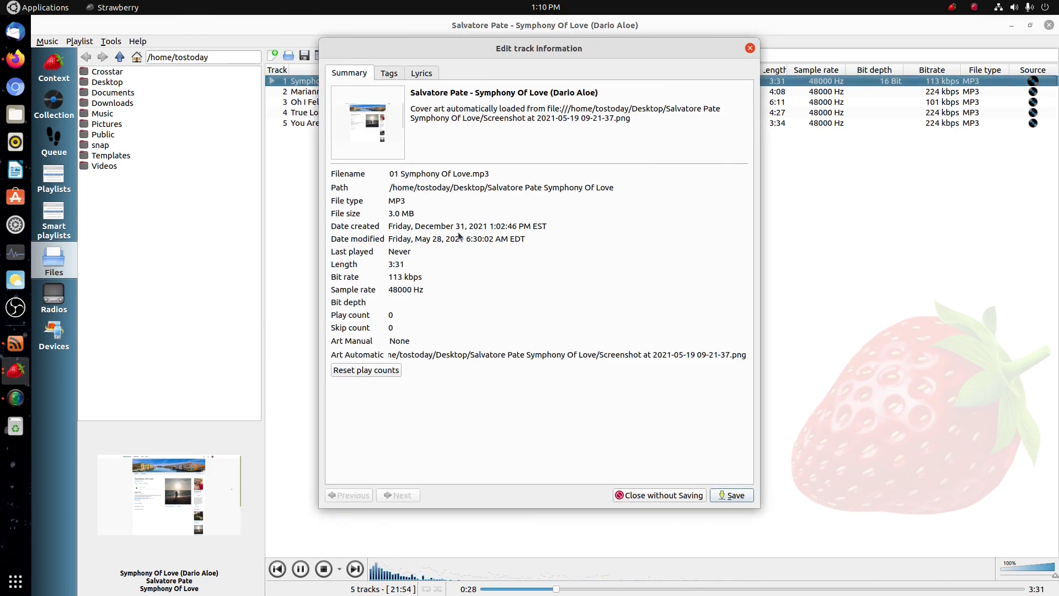
pyautogui.click(389, 73)
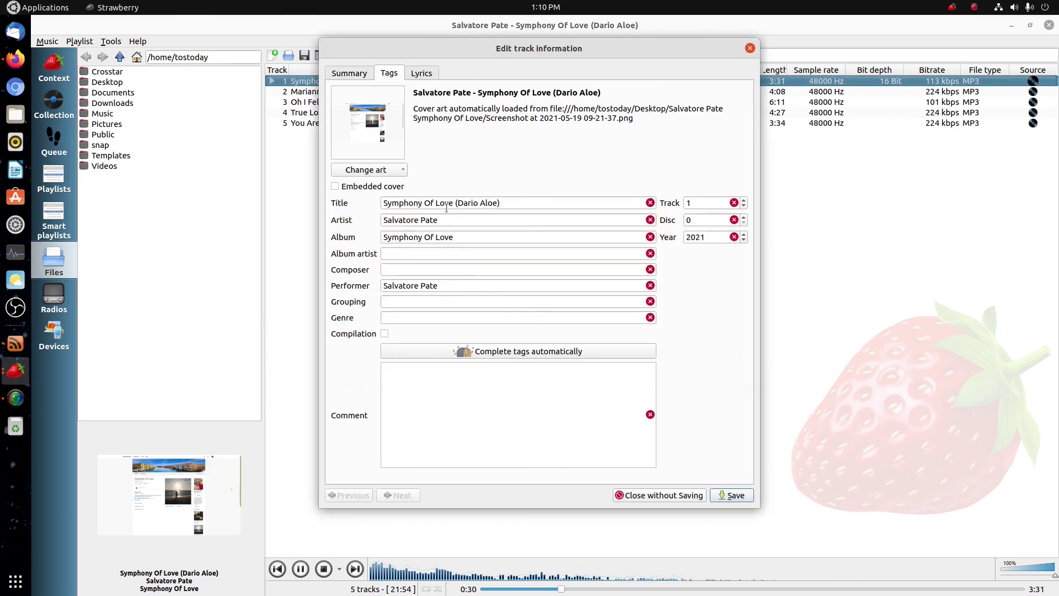
pyautogui.click(423, 73)
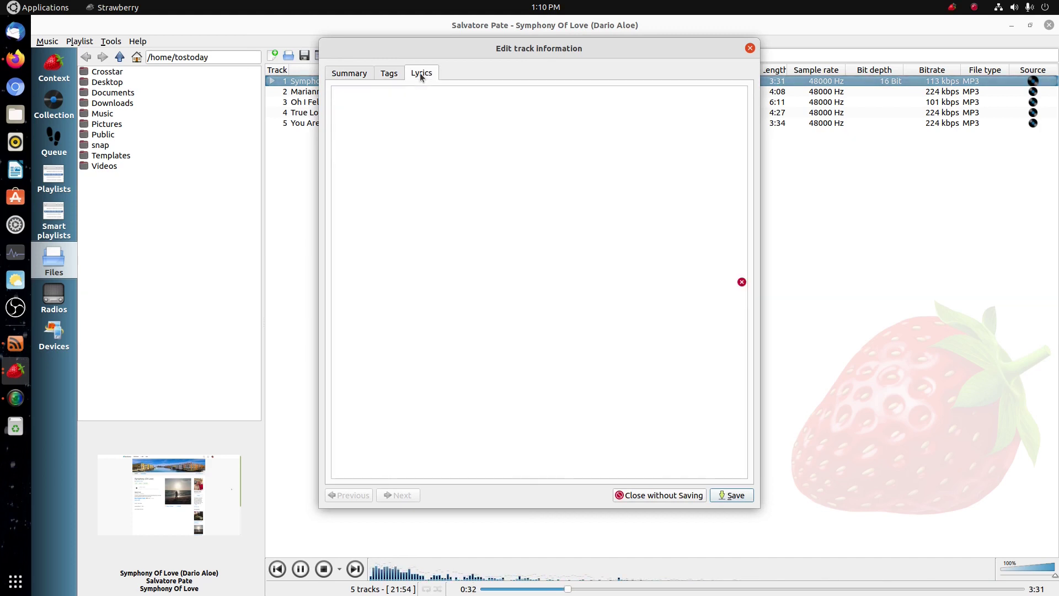
pyautogui.click(685, 494)
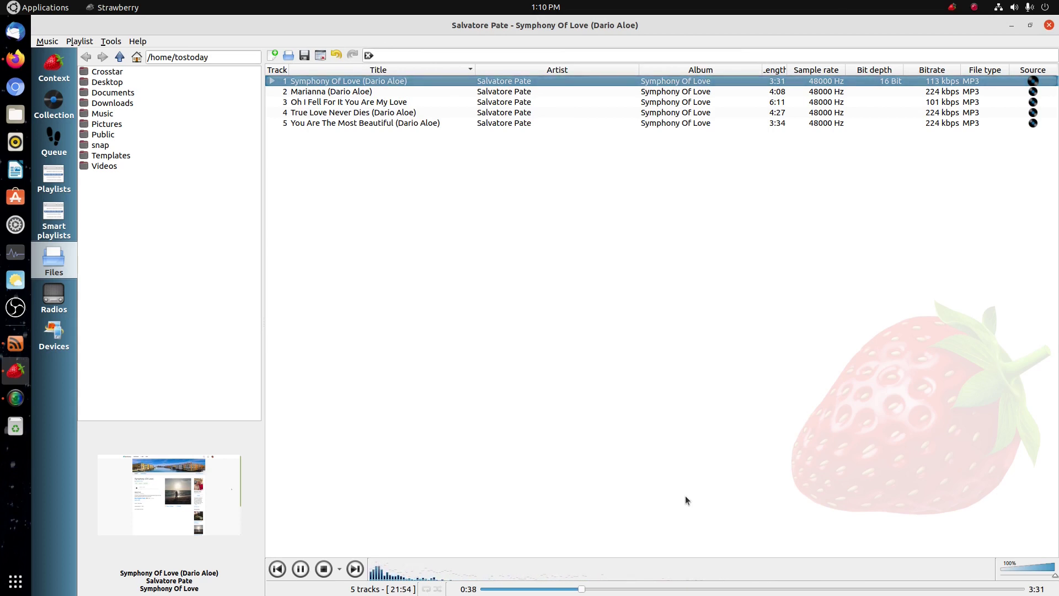
# Pause Symphony Of Love at 0:39, briefly resume, then stop playback.
pyautogui.press('space')
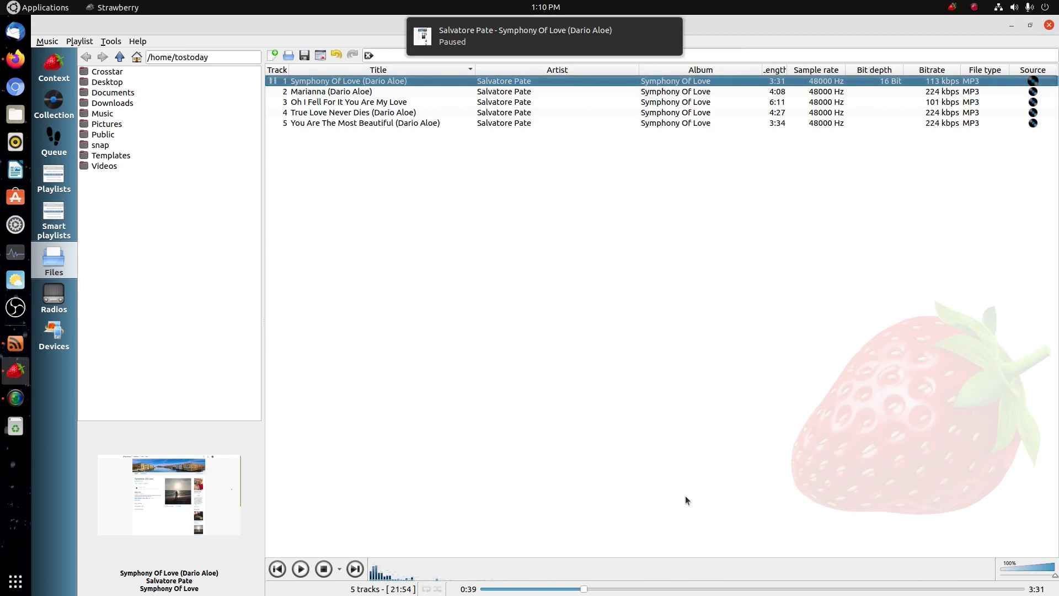
pyautogui.press('space')
pyautogui.press('space')
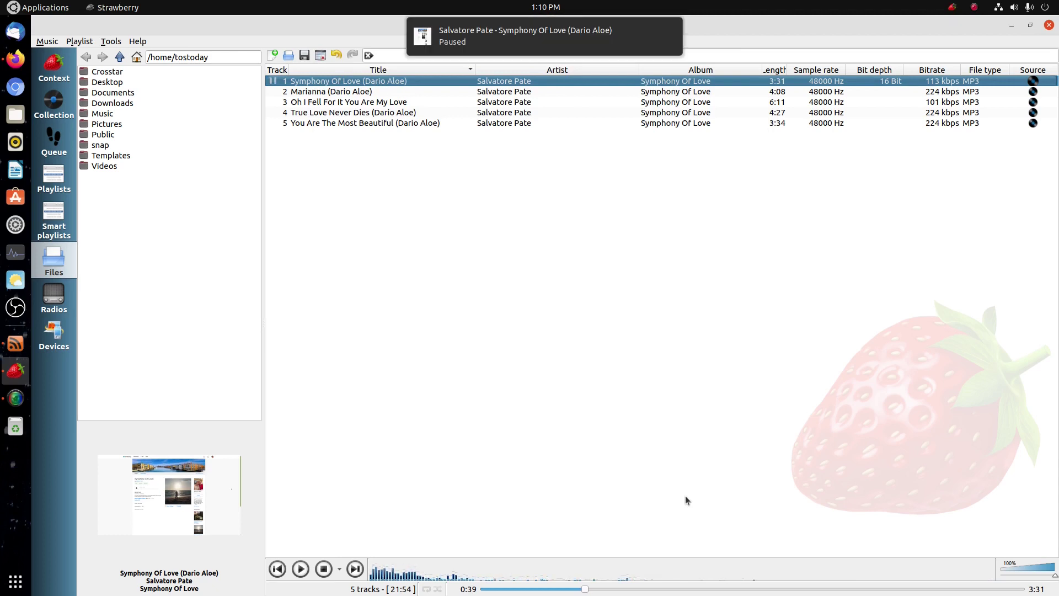
pyautogui.click(324, 568)
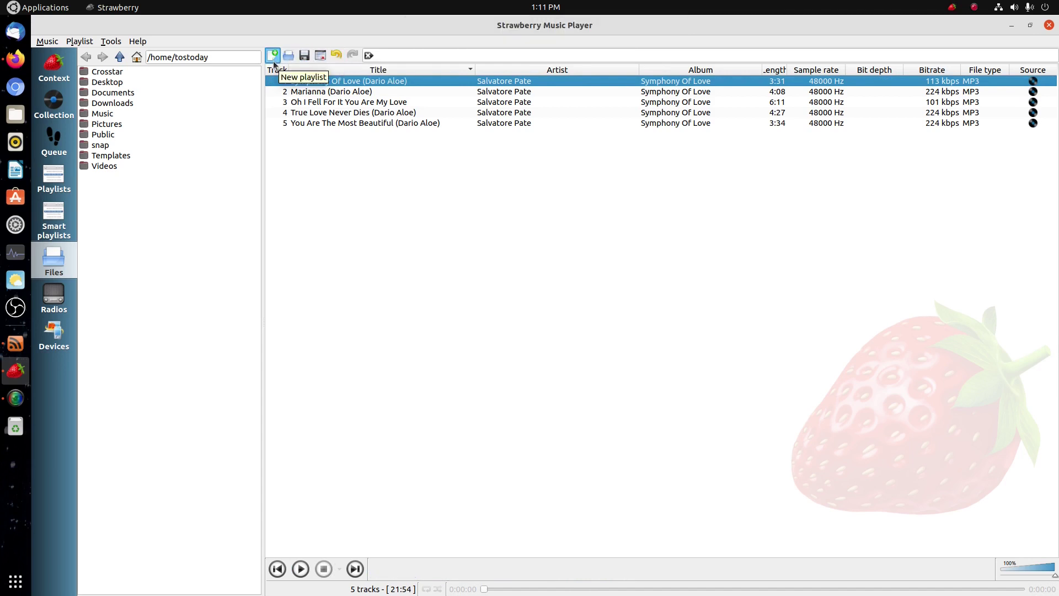
# Add a new empty Playlist 2 tab.
pyautogui.click(274, 59)
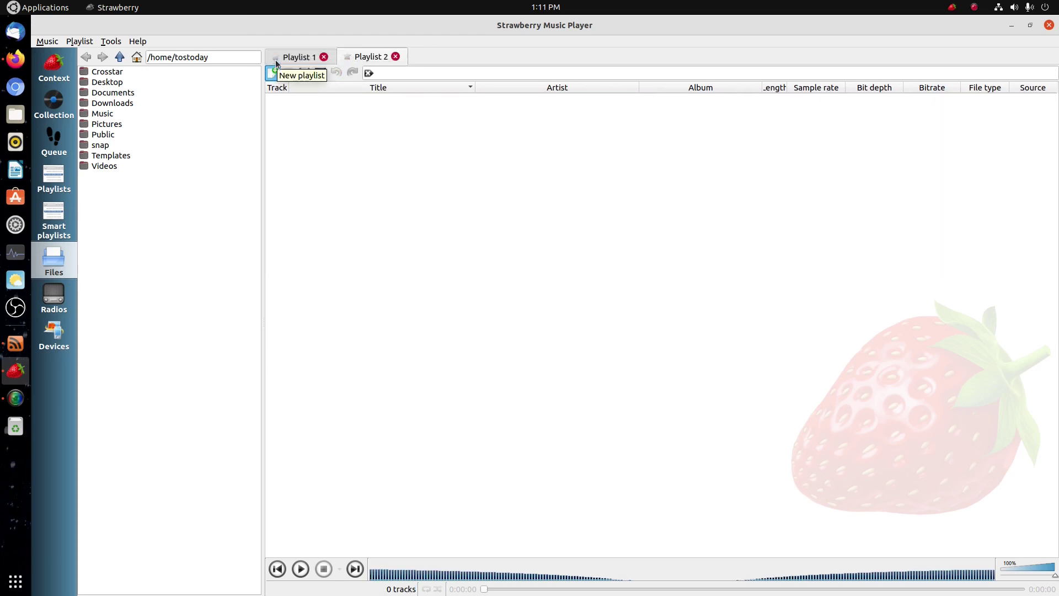
# Minimise the Strawberry window to show the desktop.
pyautogui.click(1010, 26)
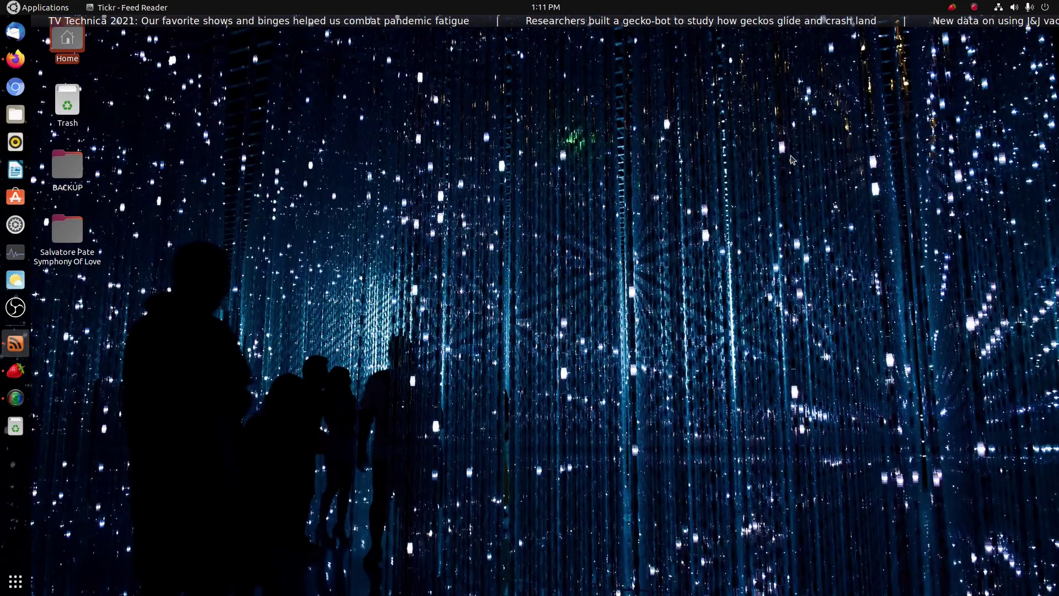